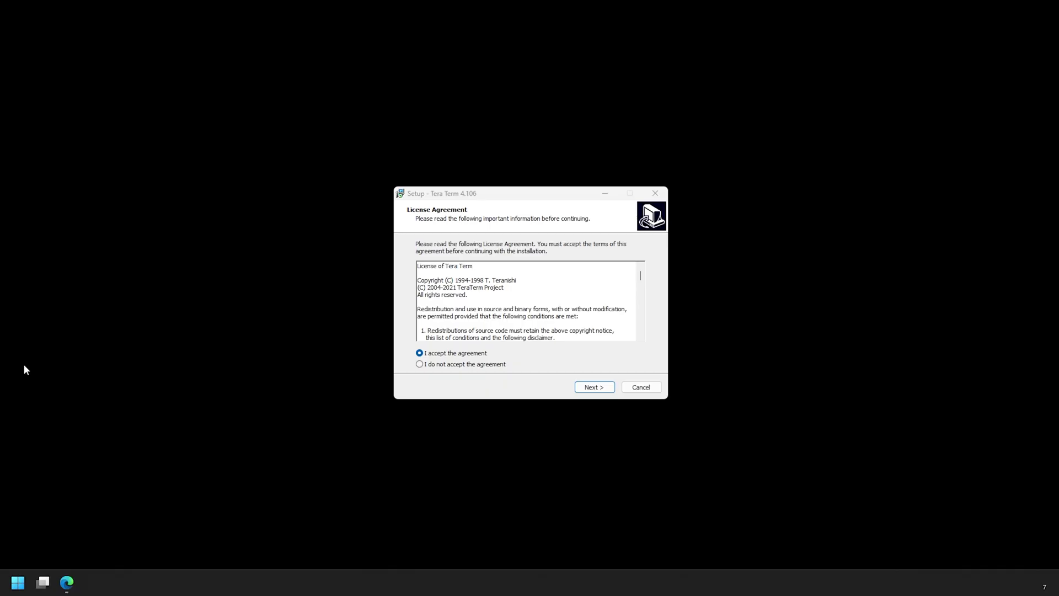
- Accept the Tera Term installer defaults for location, standard components, language and Start Menu folder
click(594, 387)
click(589, 387)
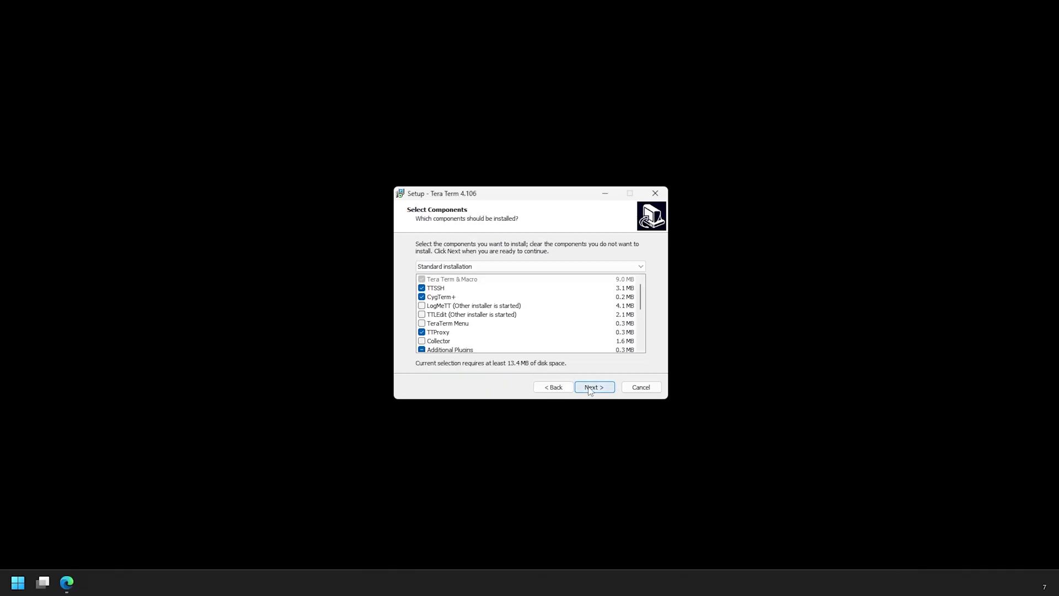
click(589, 388)
click(589, 387)
click(589, 388)
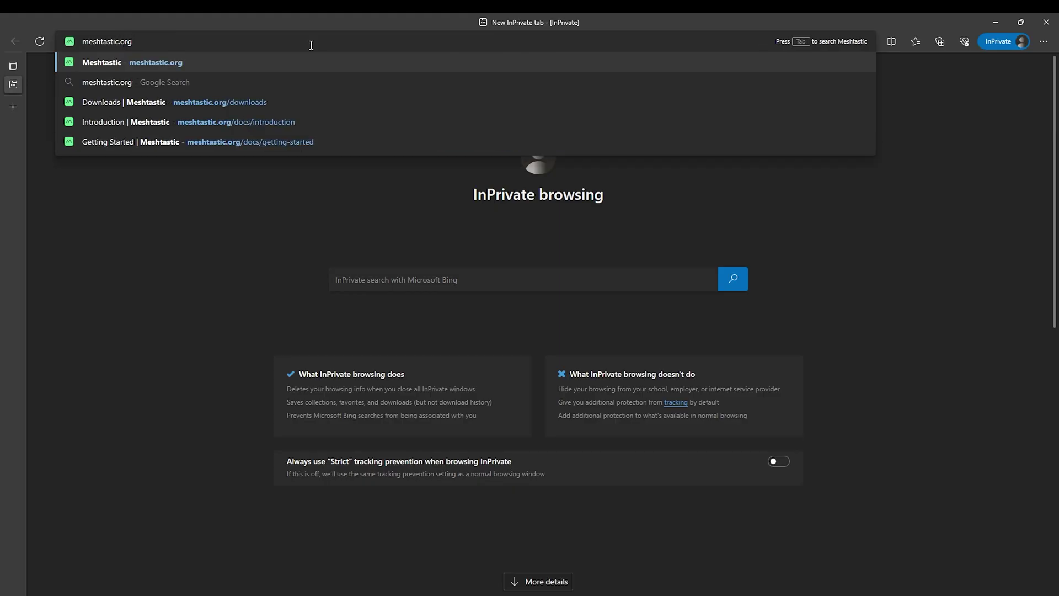
- Download the stable firmware-2.1.19.eb7025f.zip from the Downloads page on meshtastic.org
key(Return)
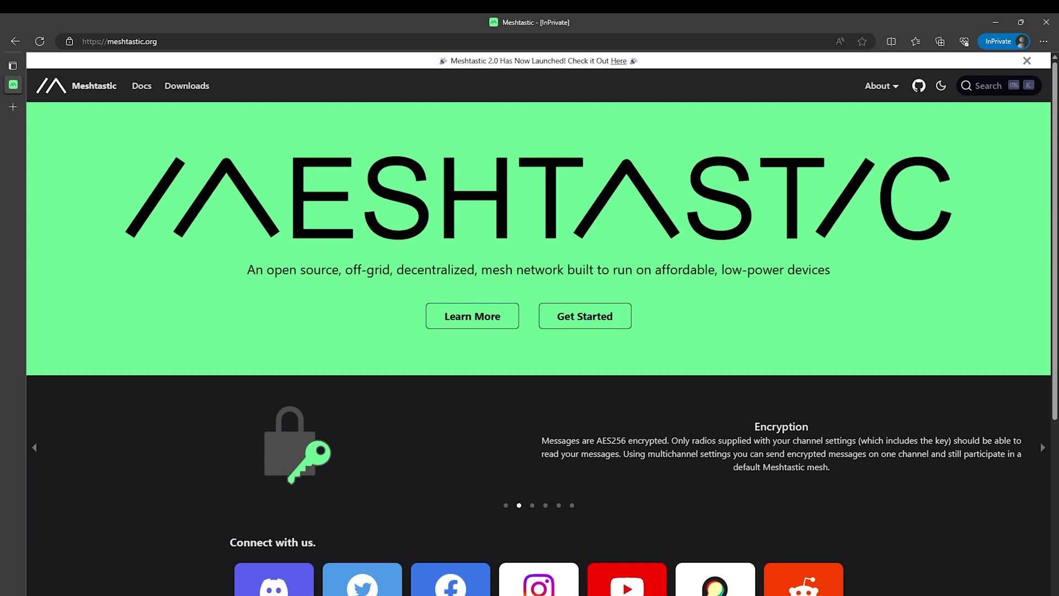
click(187, 86)
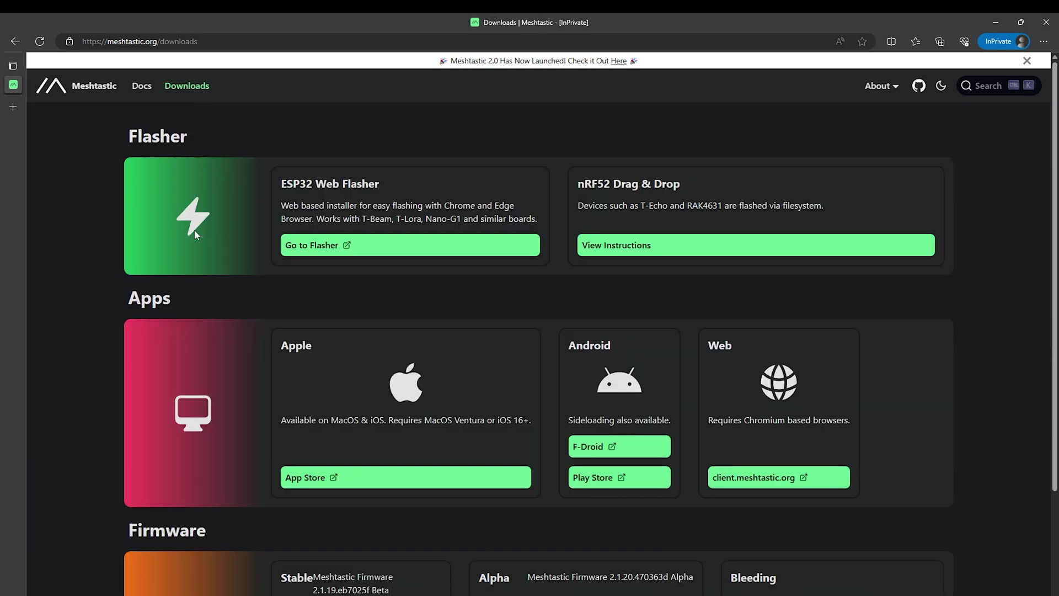
scroll(194, 229, down, 3)
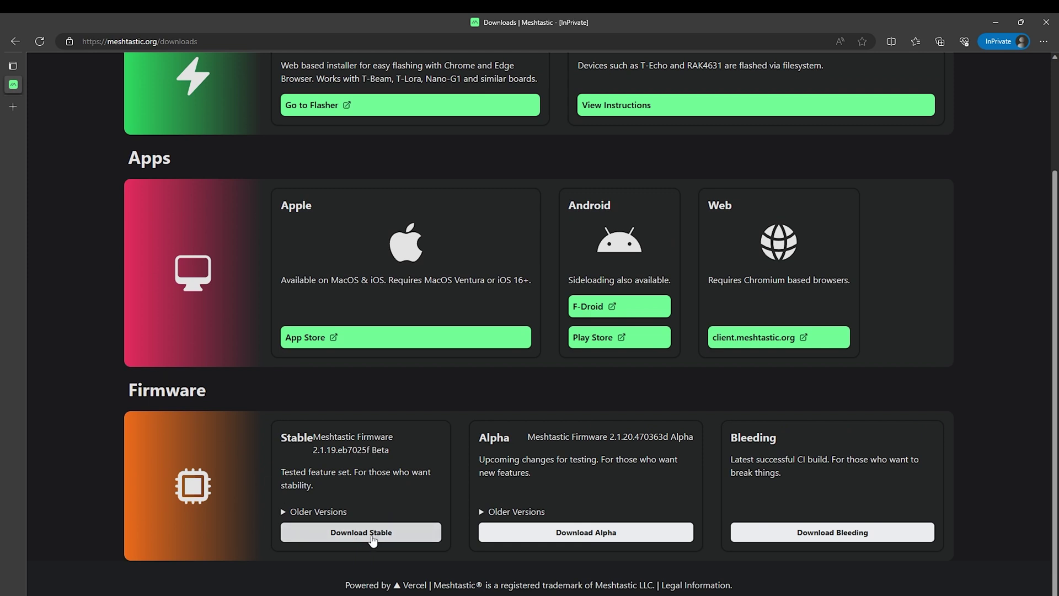
click(368, 528)
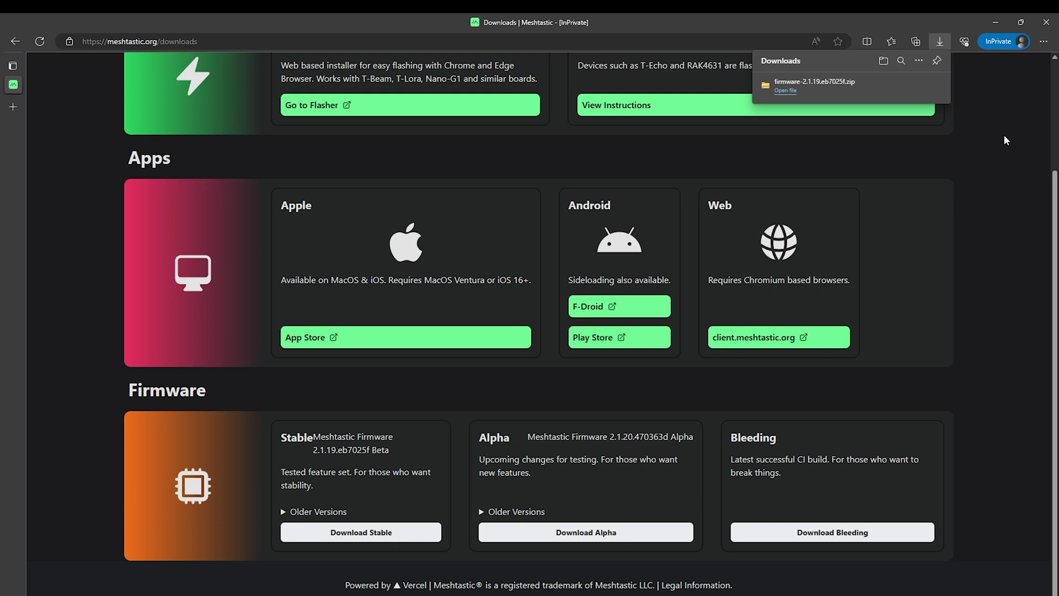
click(1005, 140)
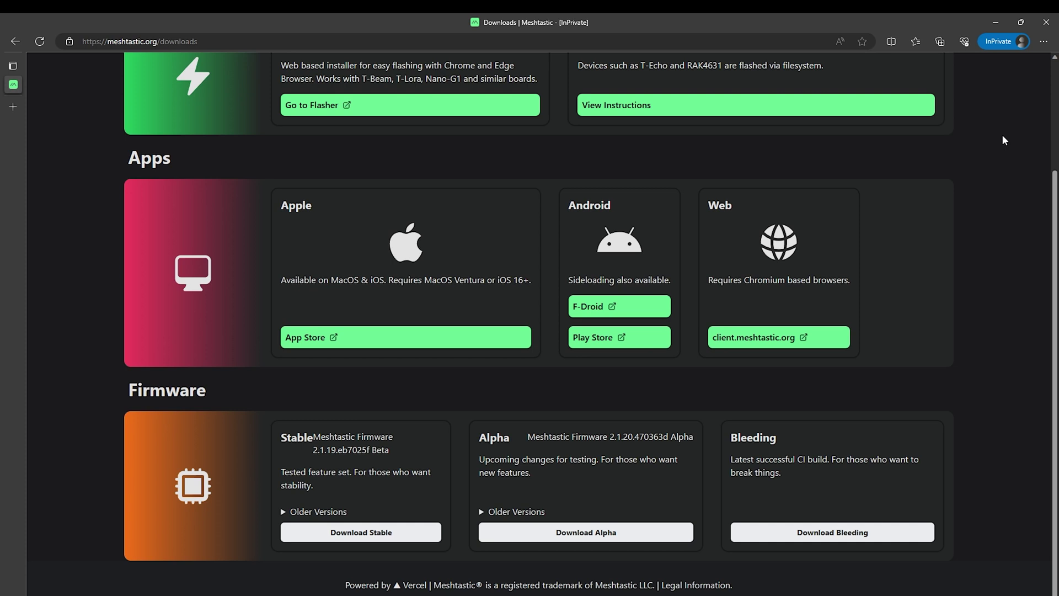
- Extract firmware-2.1.19.eb7025f.zip into its own firmware-2.1.19.eb7025f folder of 70 files
right_click(441, 216)
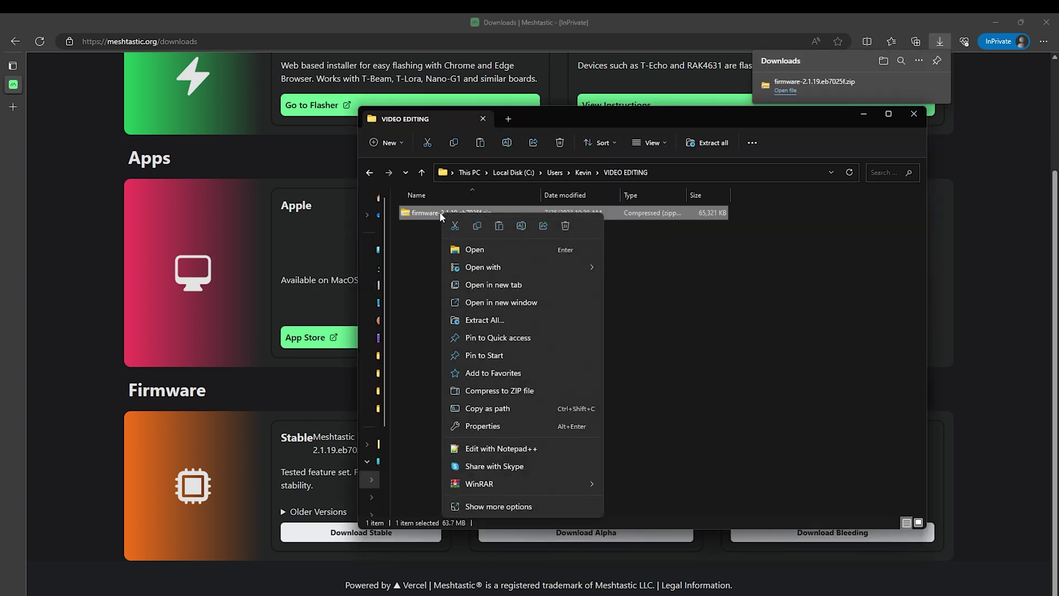
click(496, 328)
click(734, 492)
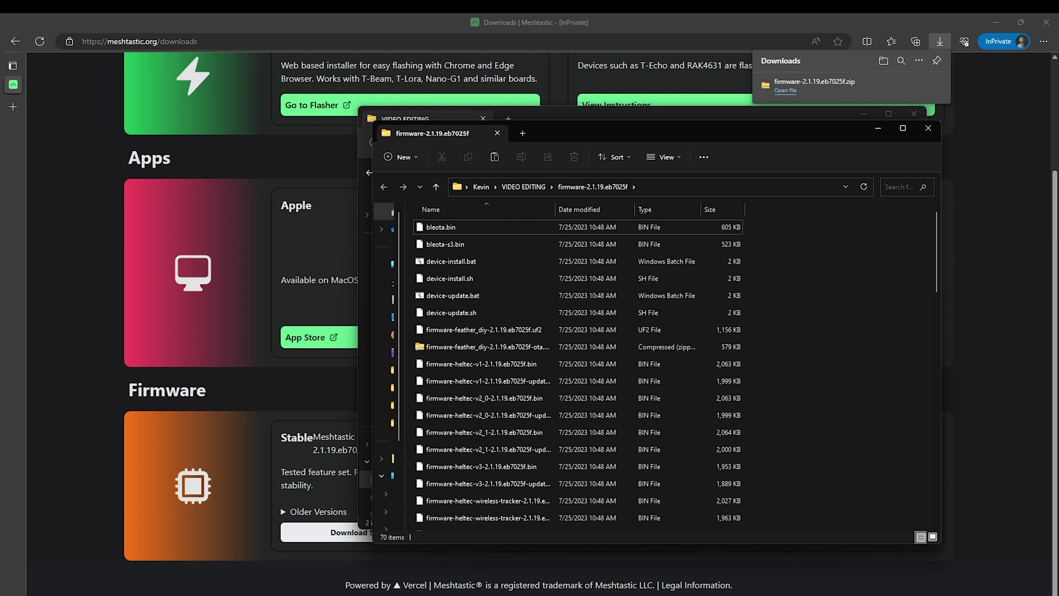
click(38, 480)
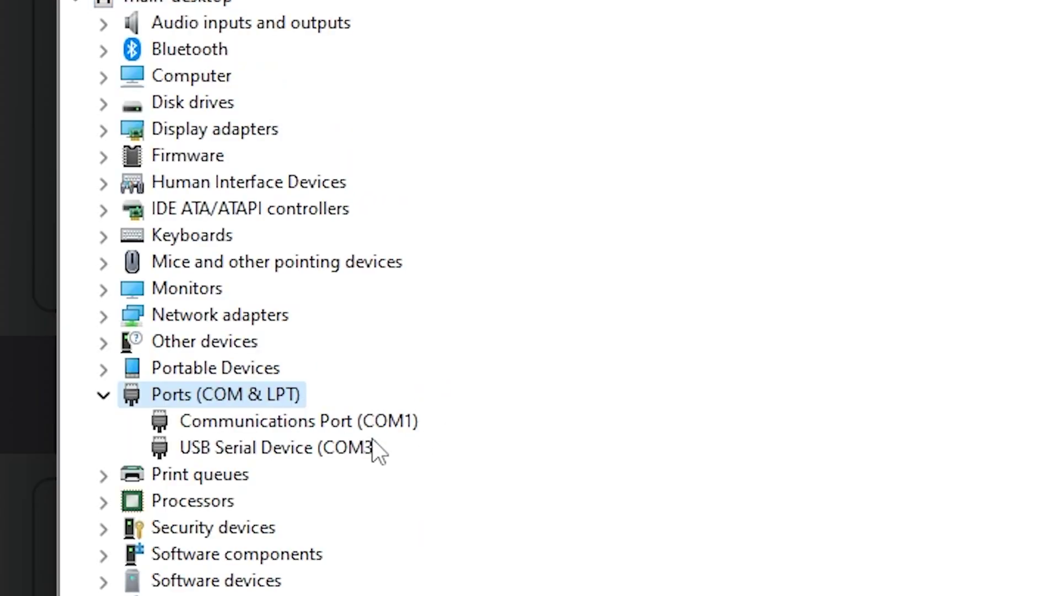
- In Device Manager, expand Ports (COM & LPT) and select USB Serial Device (COM3)
click(365, 444)
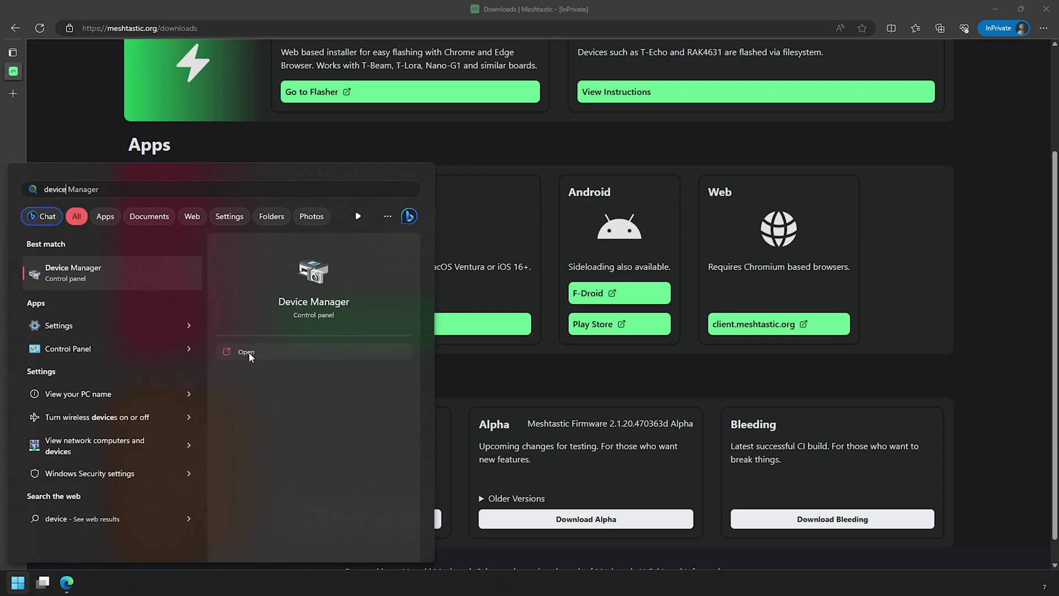
click(69, 276)
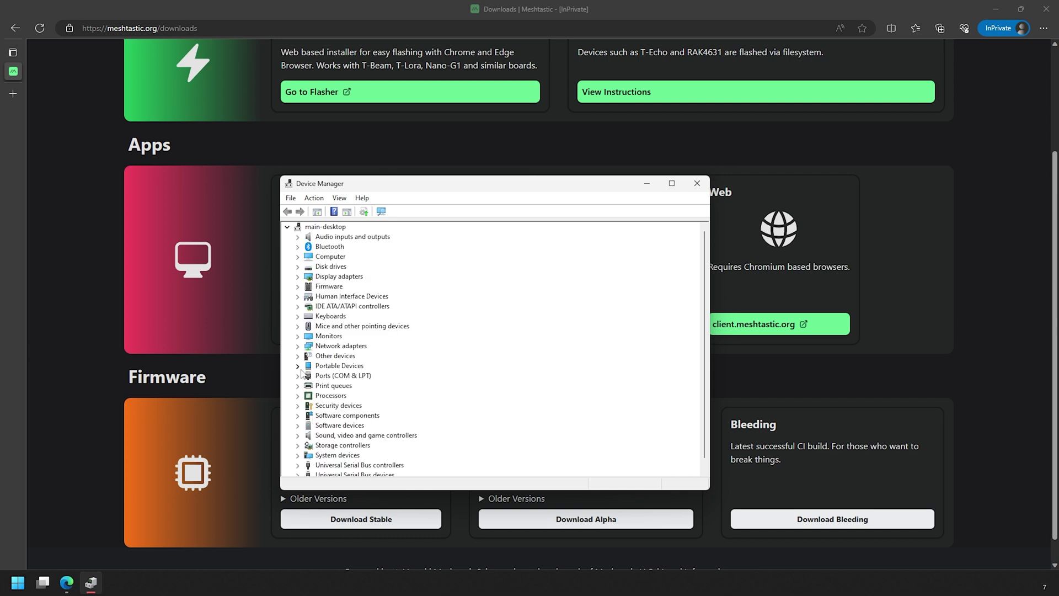
click(298, 375)
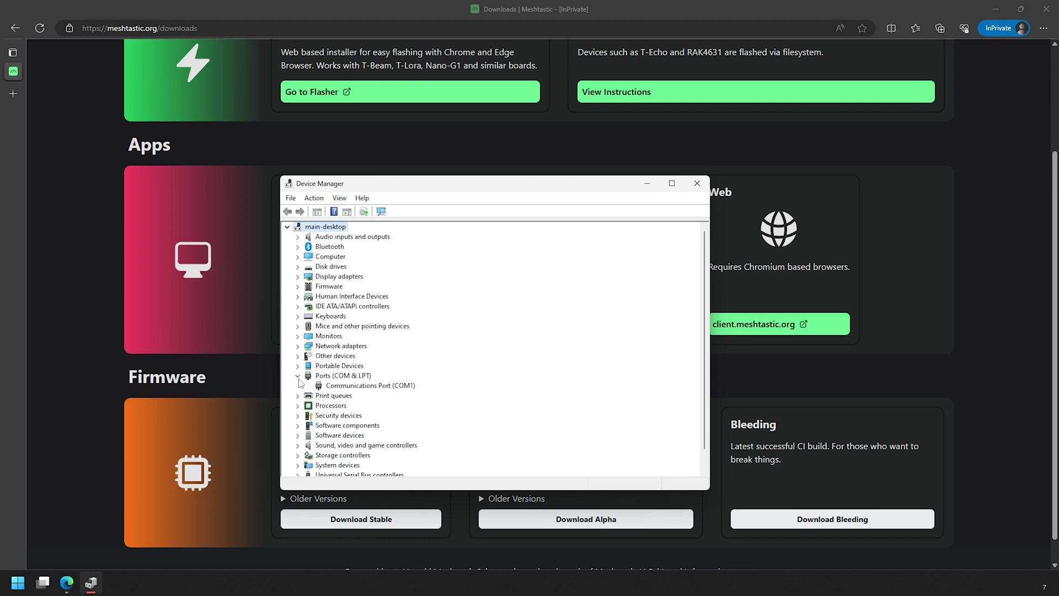
click(353, 377)
scroll(422, 379, down, 1)
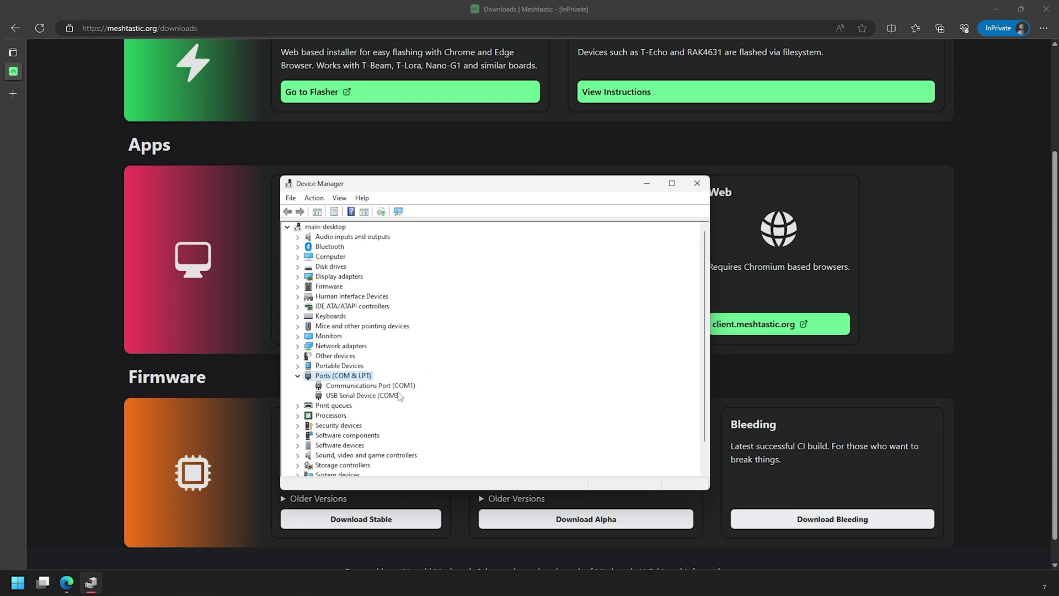
click(399, 395)
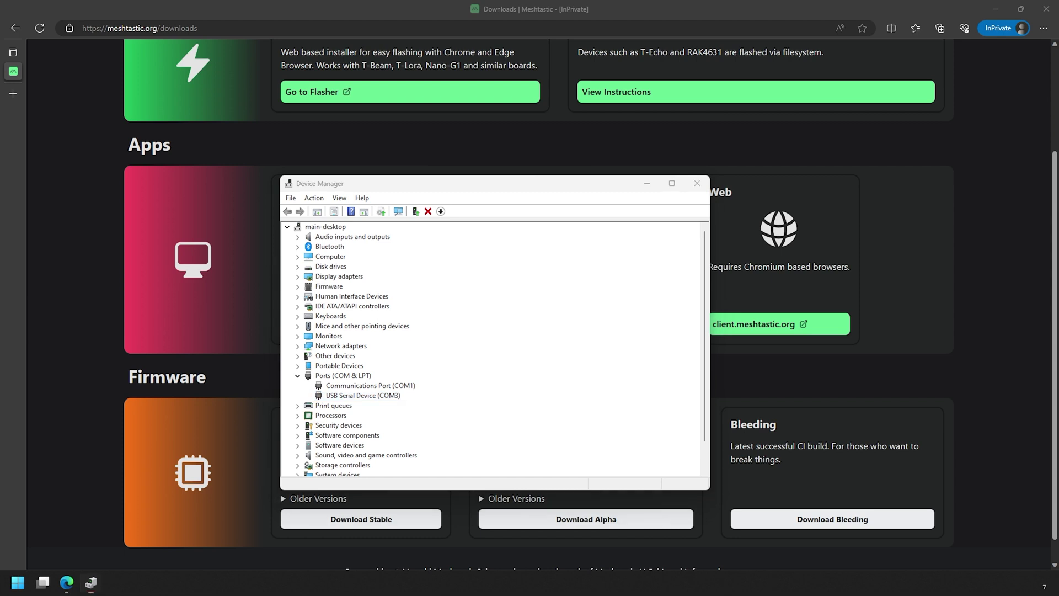
click(424, 398)
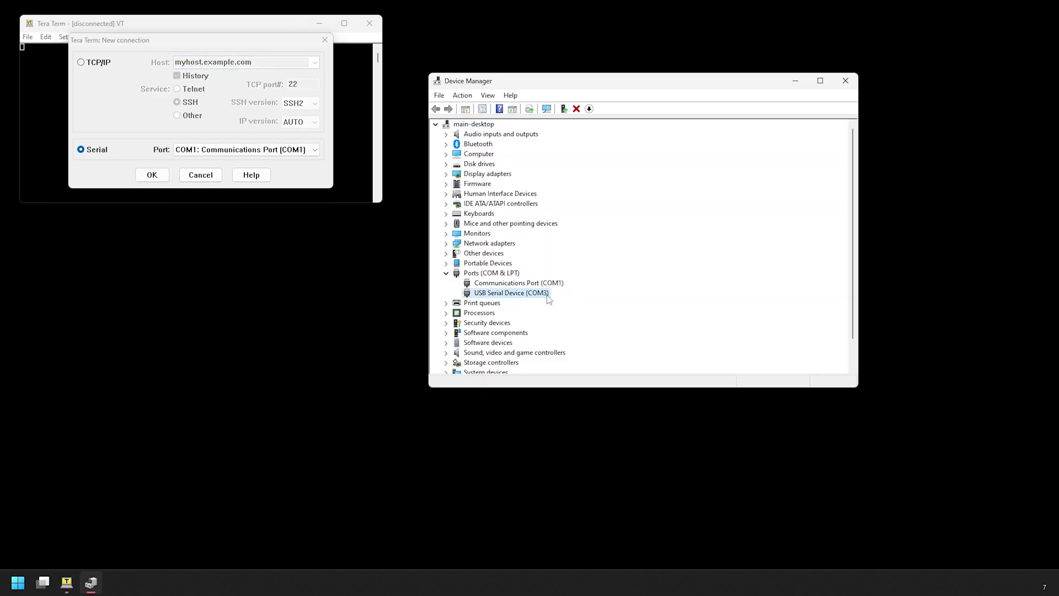
- Connect Tera Term to the serial port COM3: USB Serial Device
click(269, 150)
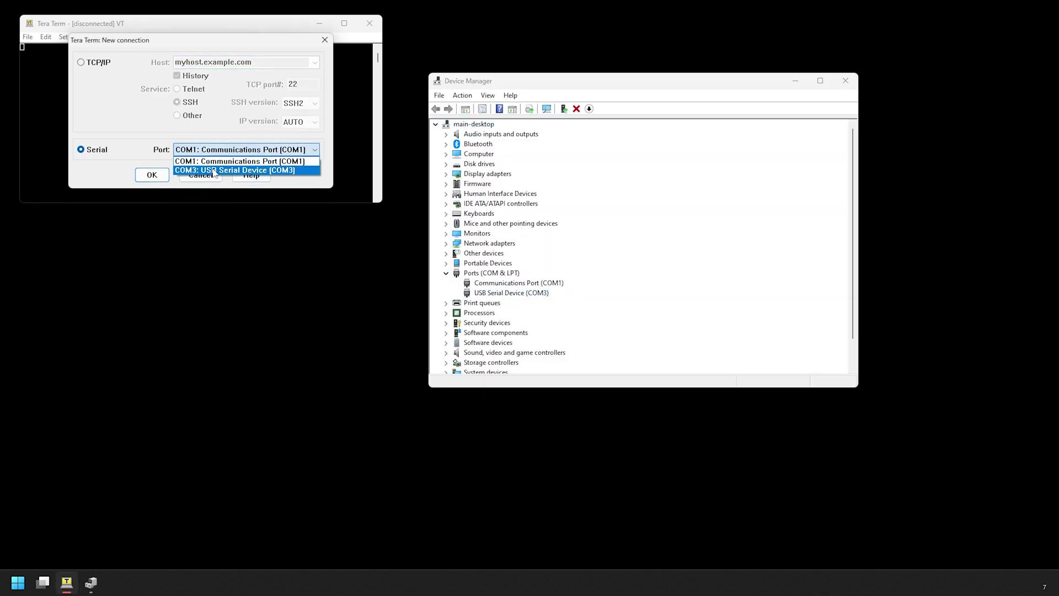
click(243, 171)
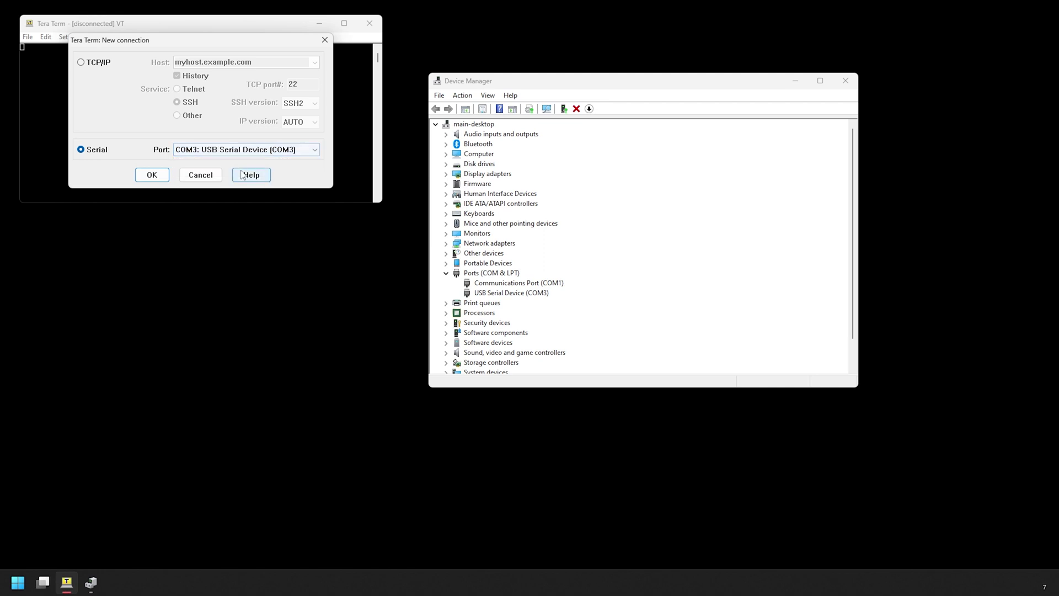
click(152, 176)
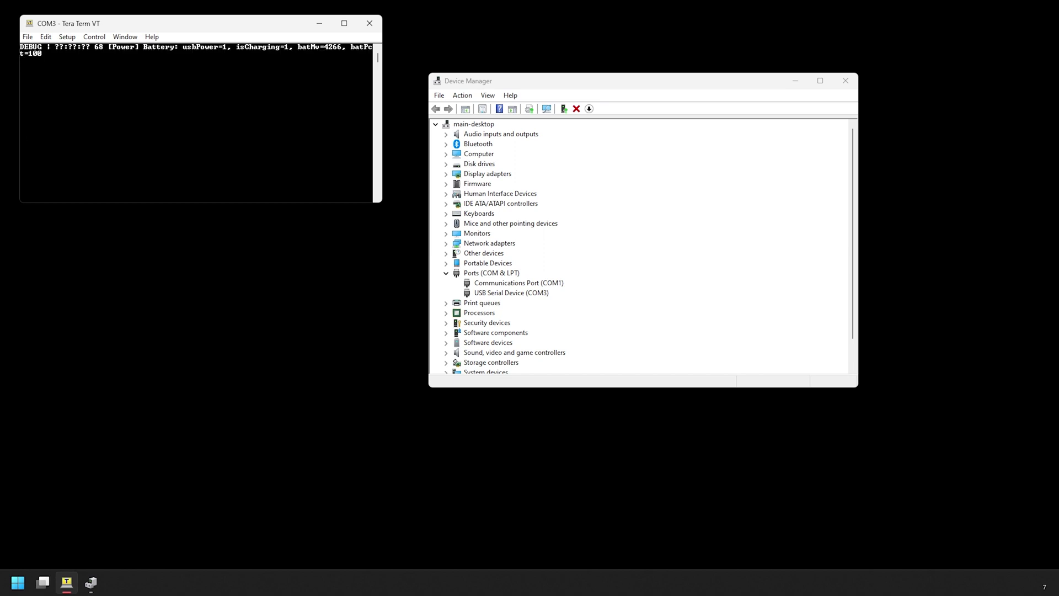
- Set Tera Term's received new-lines to CR+LF in the terminal settings
click(67, 37)
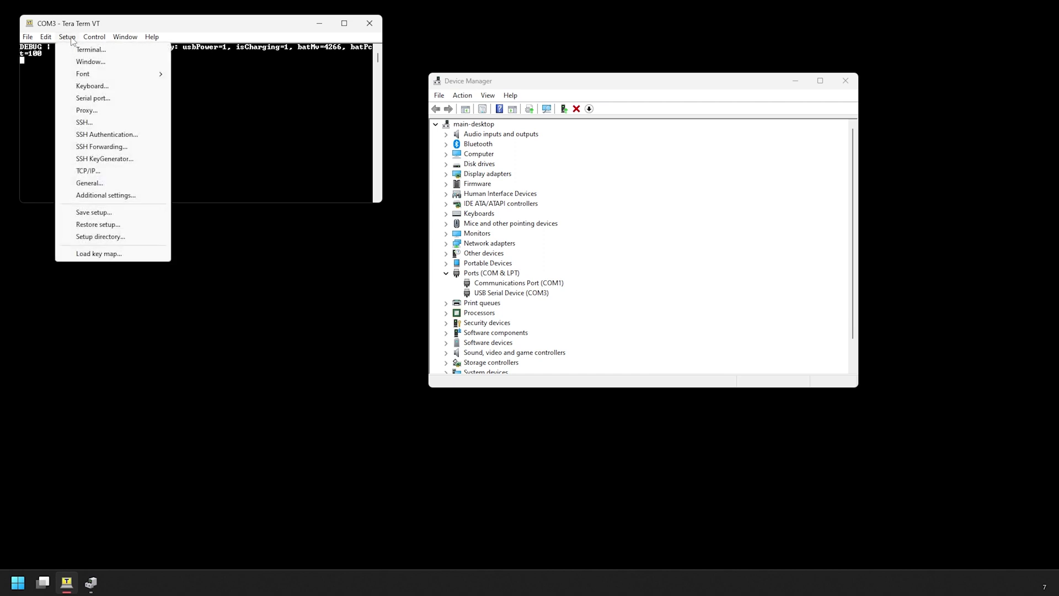
click(102, 50)
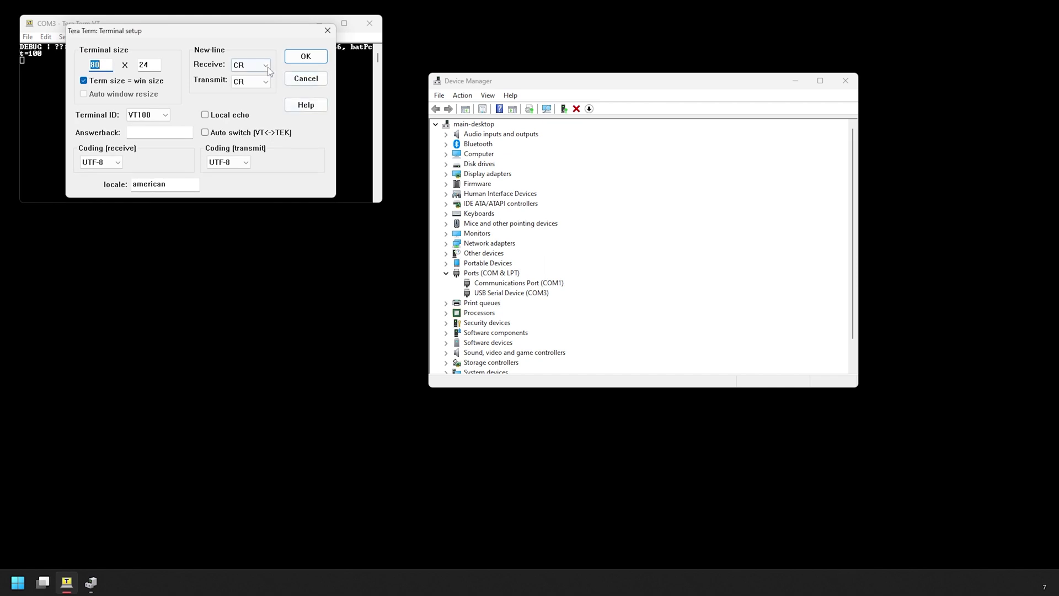
click(253, 65)
click(258, 84)
click(267, 81)
key(Return)
- Change the COM3 serial port speed to 115200 baud
click(68, 37)
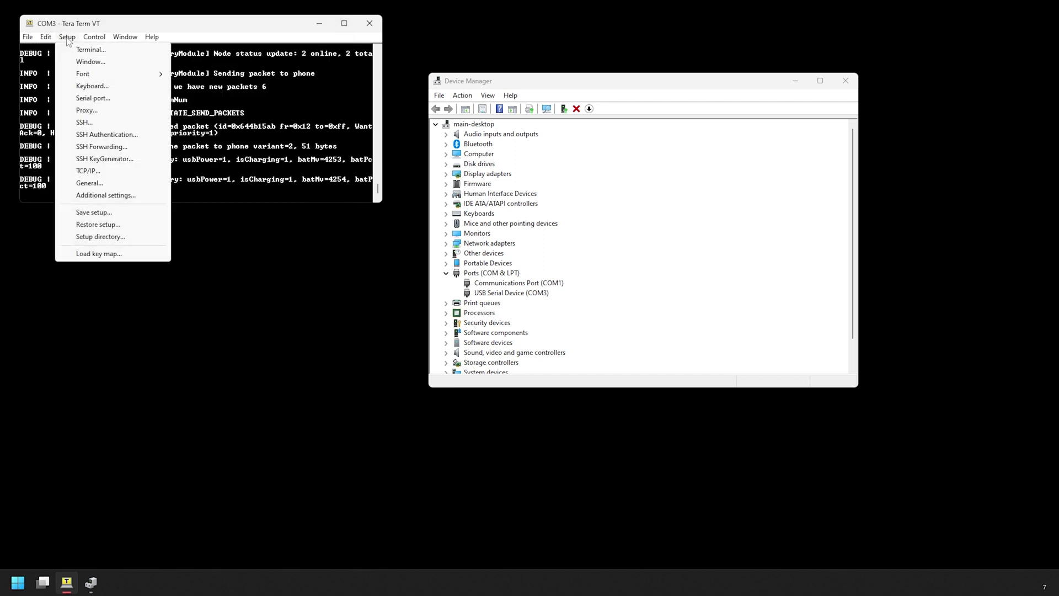
click(94, 99)
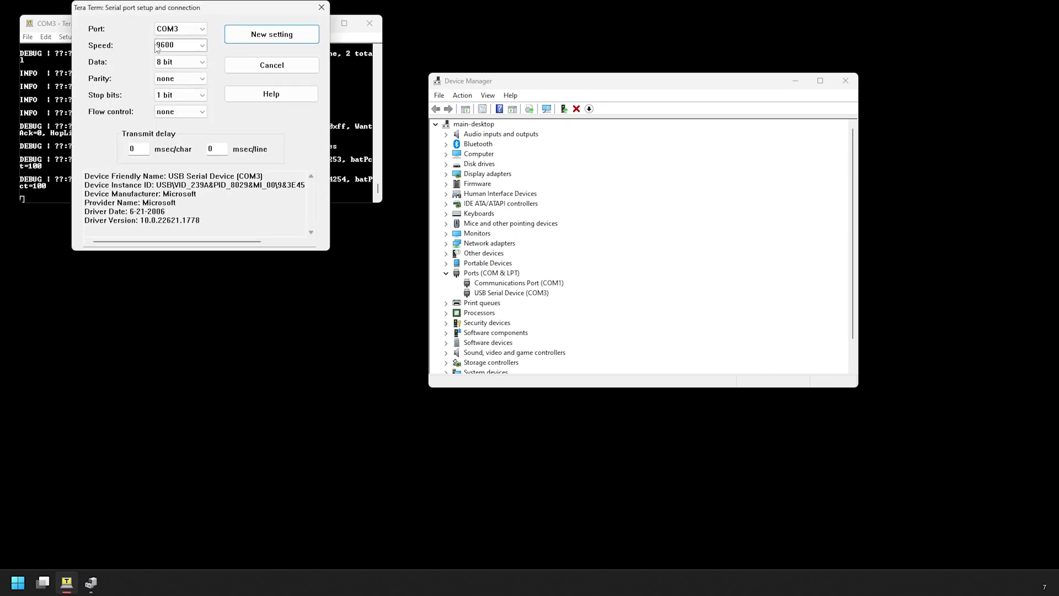
click(203, 46)
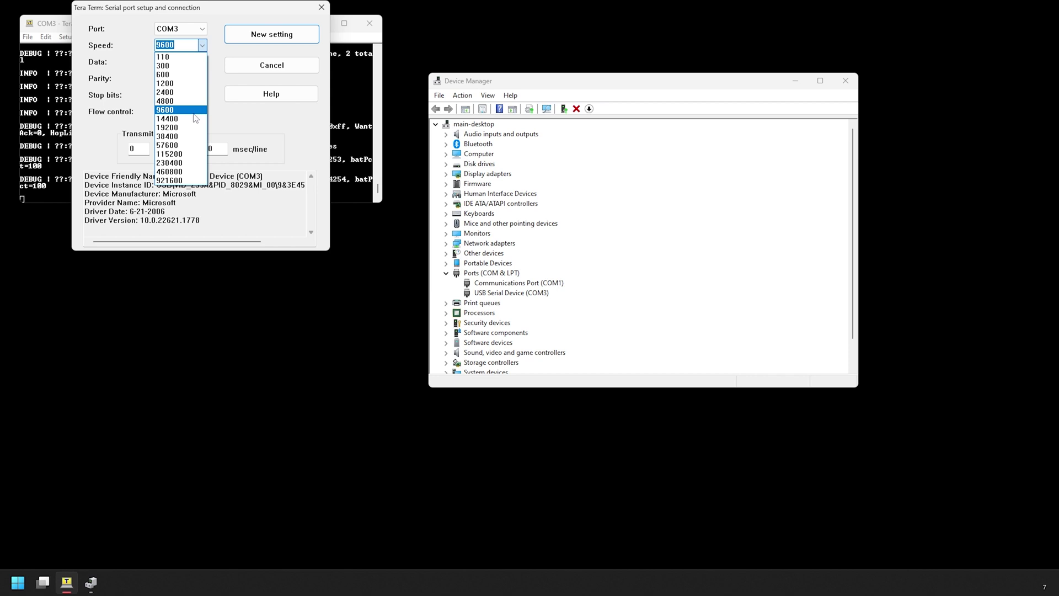
click(196, 154)
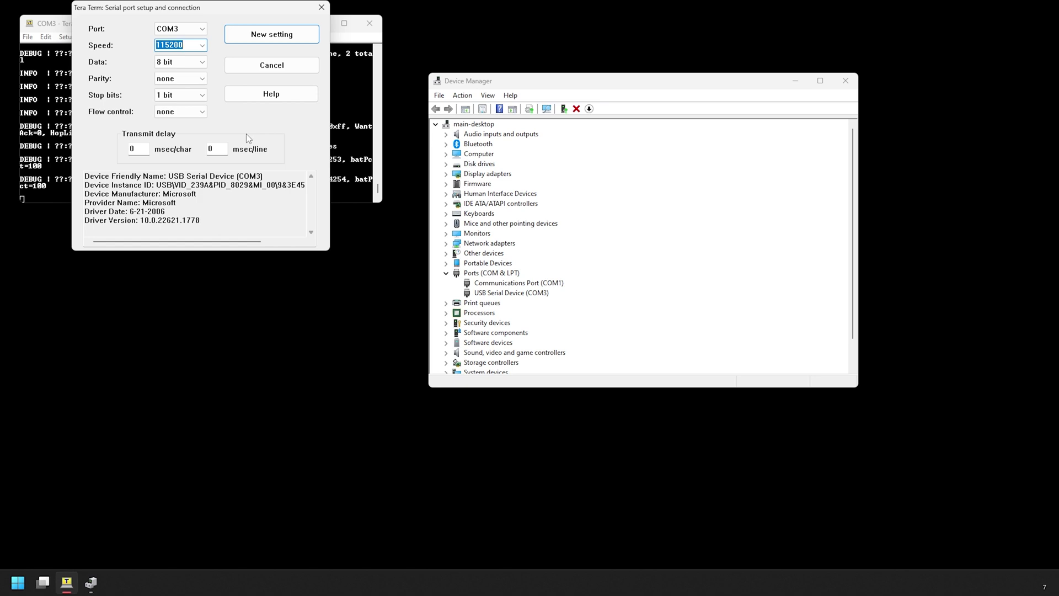
click(283, 37)
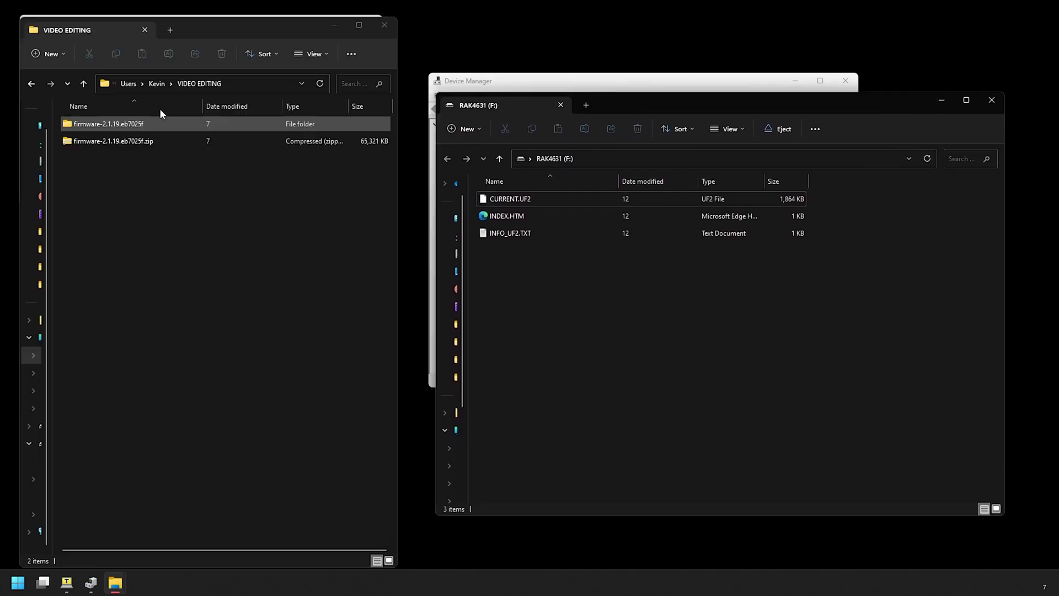
- Drag Meshtastic_nRF52_factory_erase.uf2 from the firmware folder onto the RAK4631 (F:) drive
double_click(128, 125)
scroll(133, 360, down, 15)
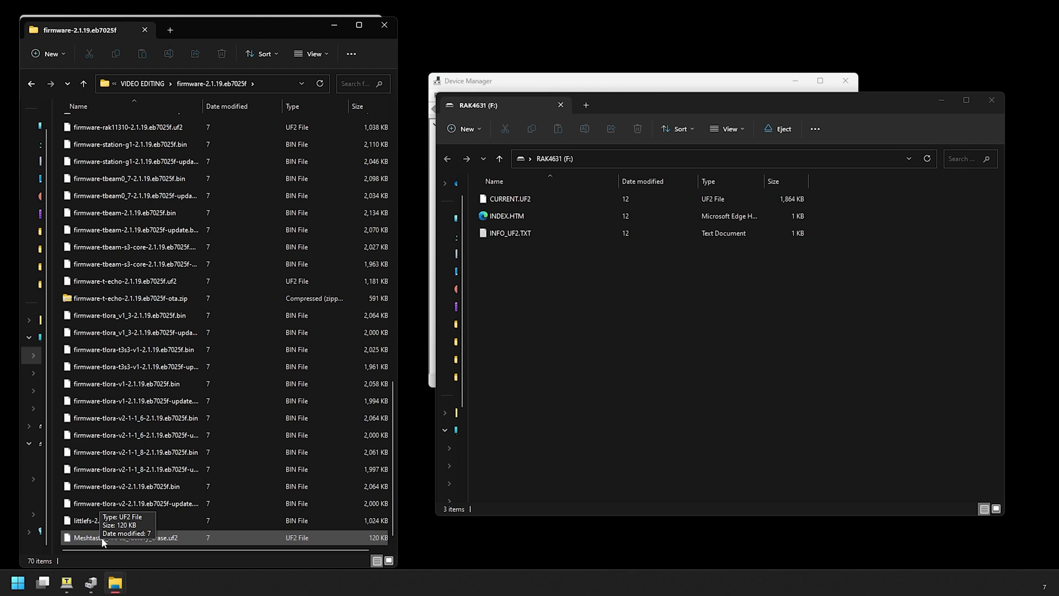
drag(102, 542, 635, 327)
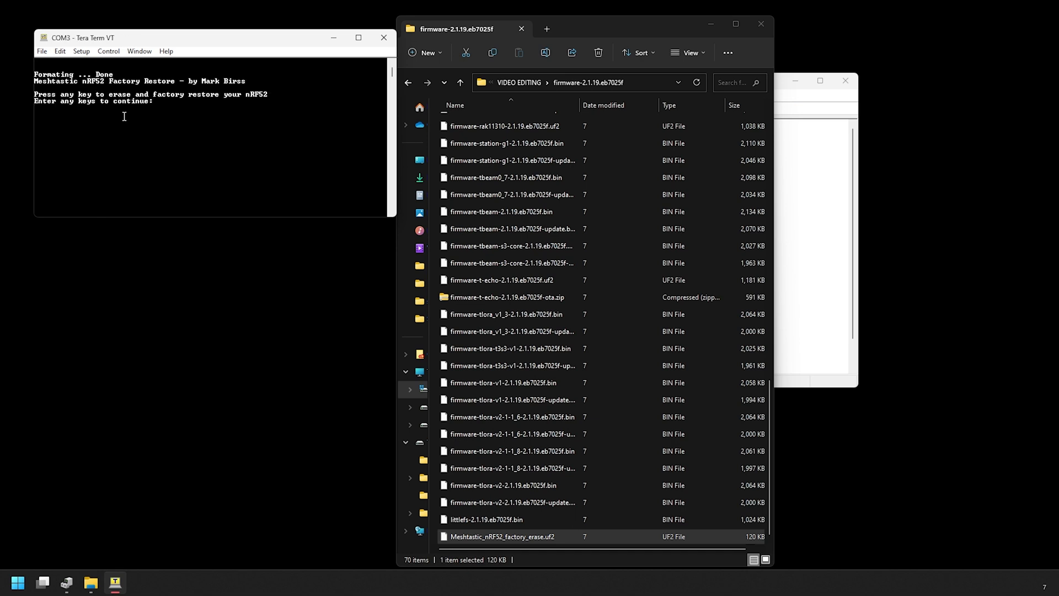
- Press Enter at Tera Term's prompt to start the nRF52 factory erase
key(Return)
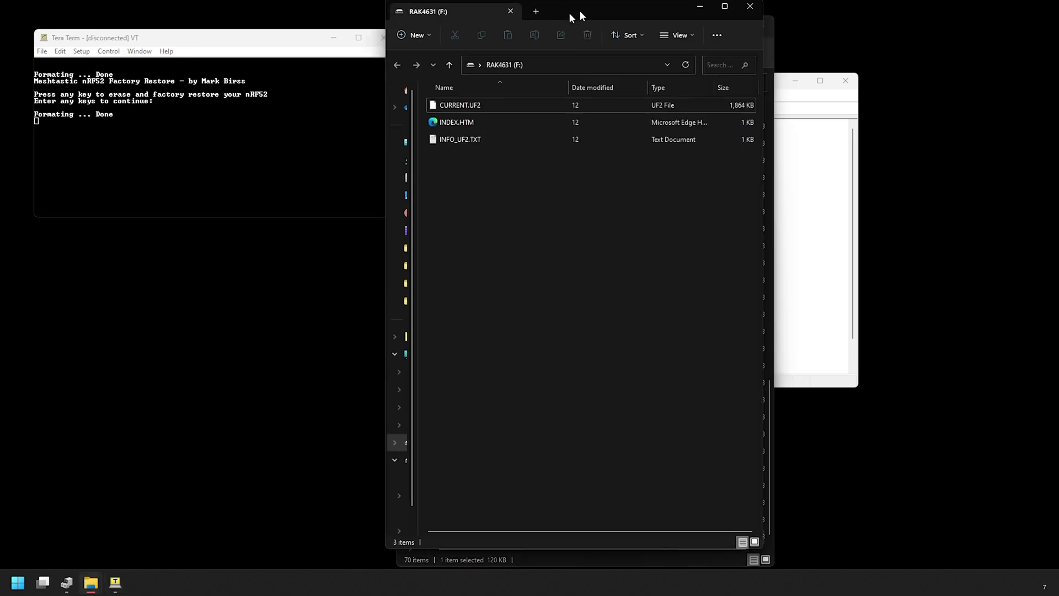
- Arrange the firmware folder and RAK4631 drive windows side by side
drag(582, 15, 211, 31)
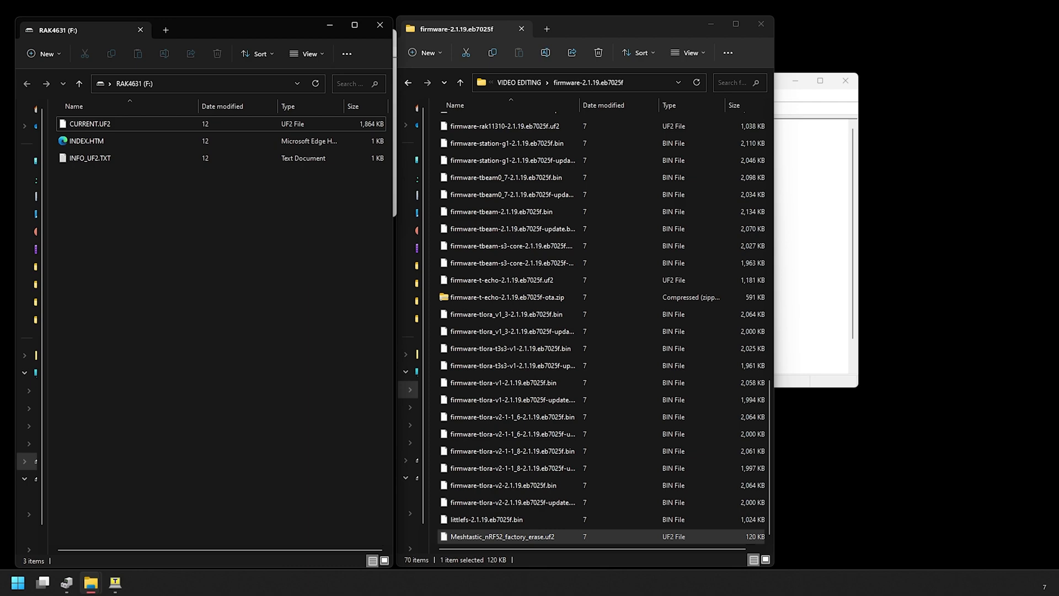
drag(202, 34, 736, 35)
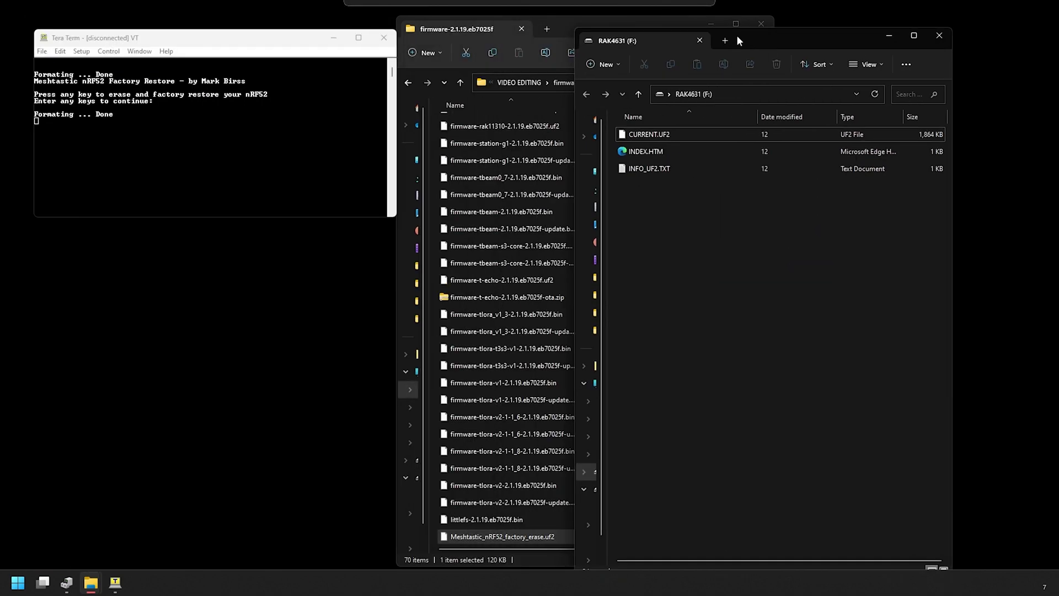
drag(557, 21, 191, 31)
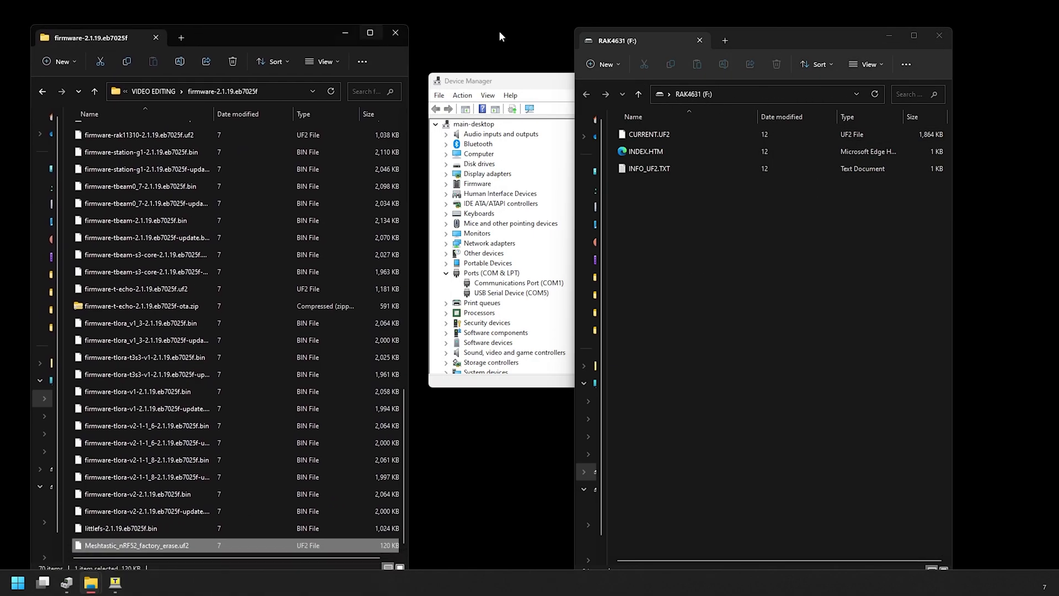
drag(757, 36, 605, 32)
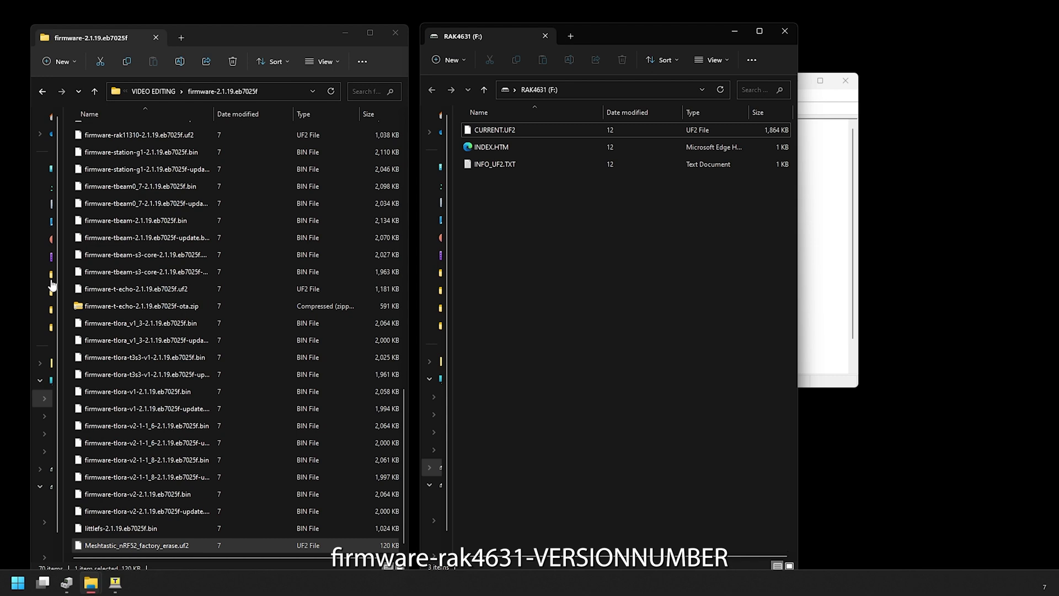
- Copy firmware-rak4631-2.1.19.eb7025f.uf2 onto the RAK4631 (F:) drive
scroll(186, 320, up, 14)
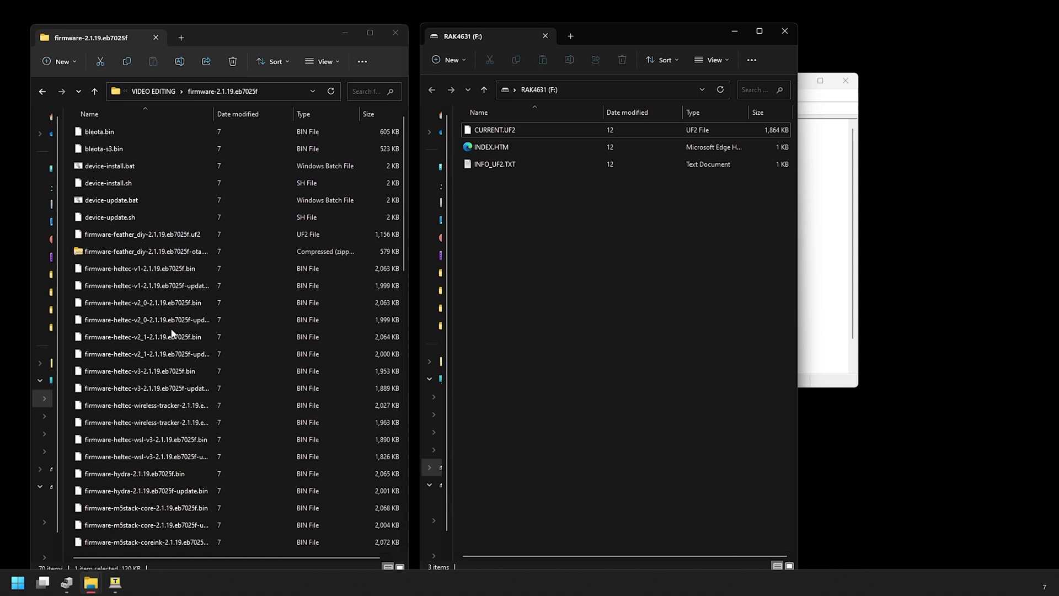
scroll(186, 341, down, 7)
scroll(185, 407, down, 2)
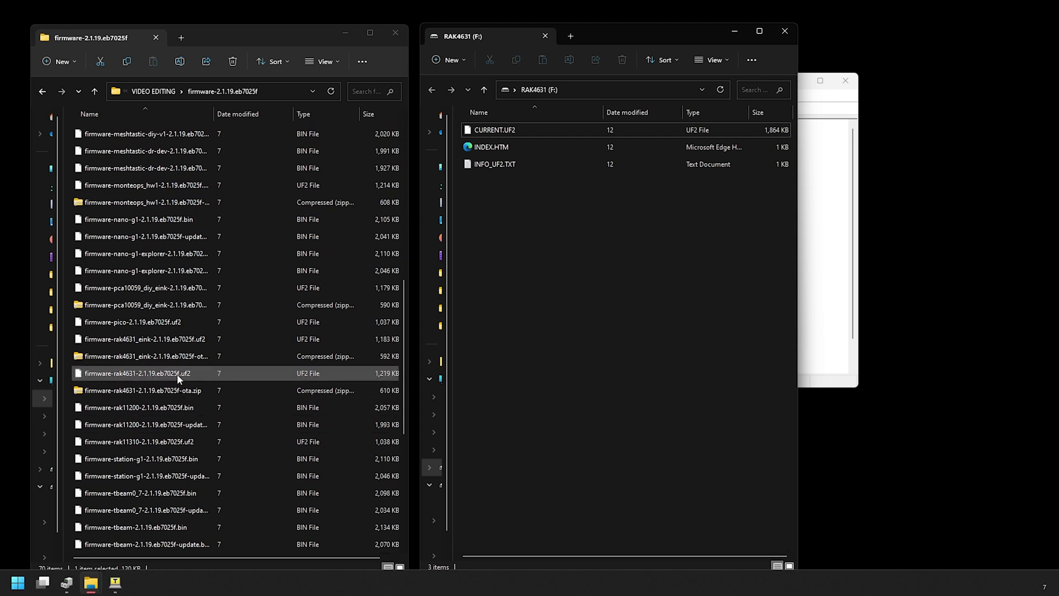
drag(178, 378, 571, 305)
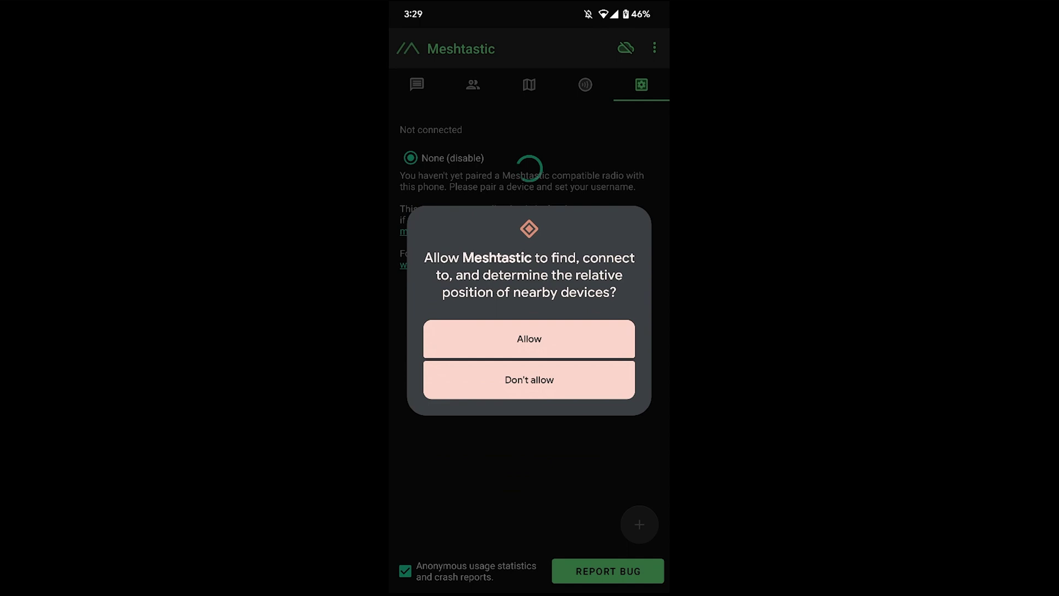
- Allow nearby-device access, then choose the Meshtastic_e512 radio to pair
click(529, 338)
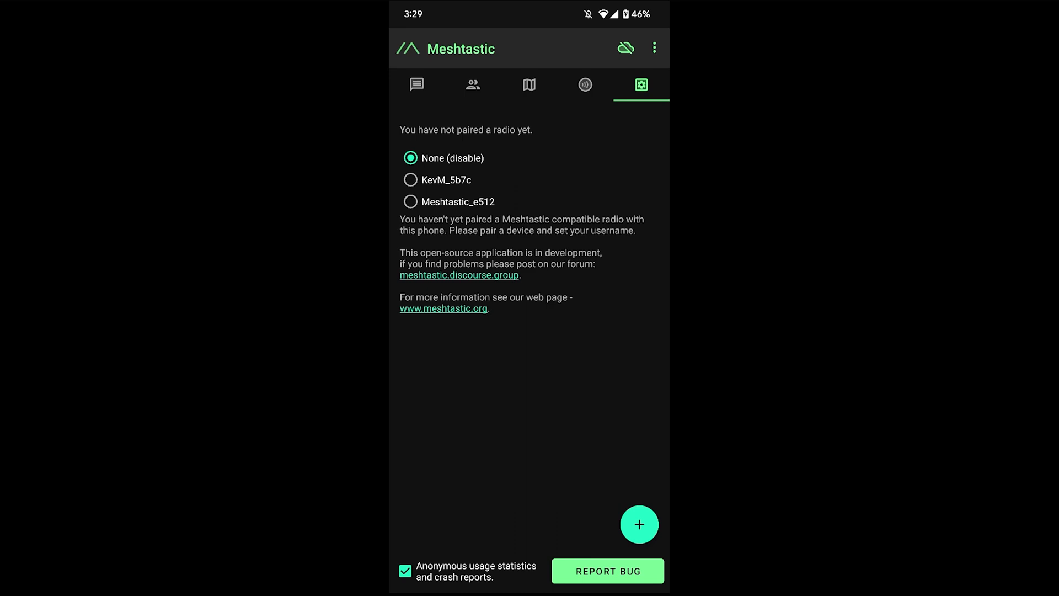
click(457, 201)
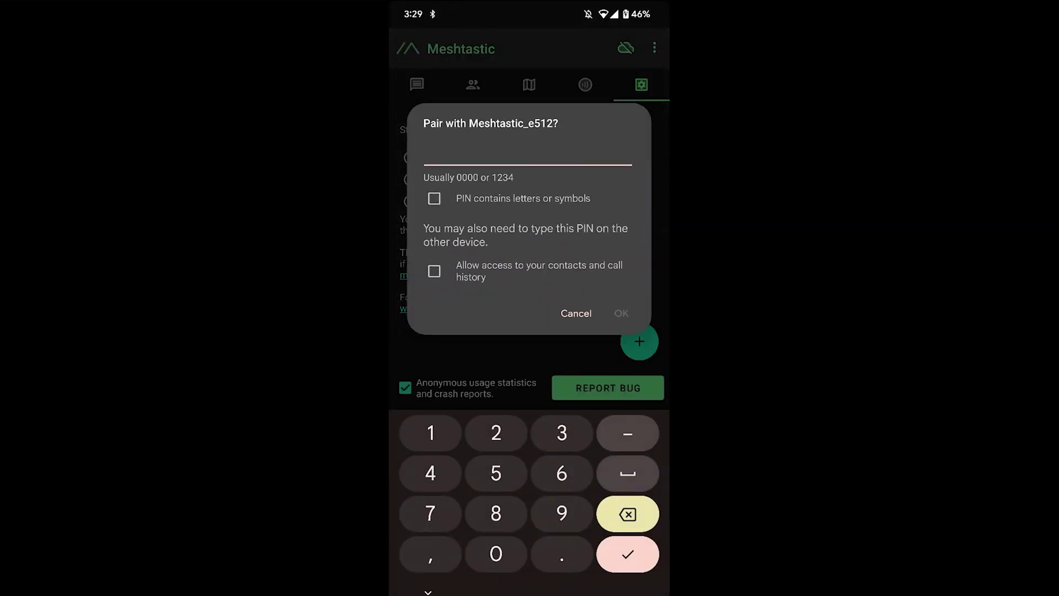
- Enter the Bluetooth pairing PIN to finish pairing with Meshtastic_e512
text(123)
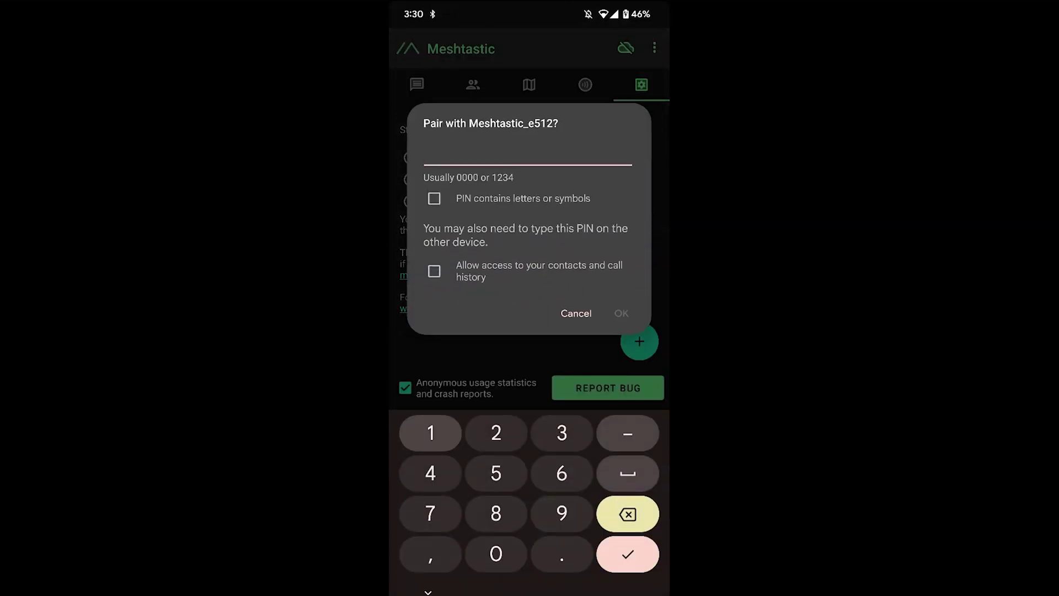
text(456)
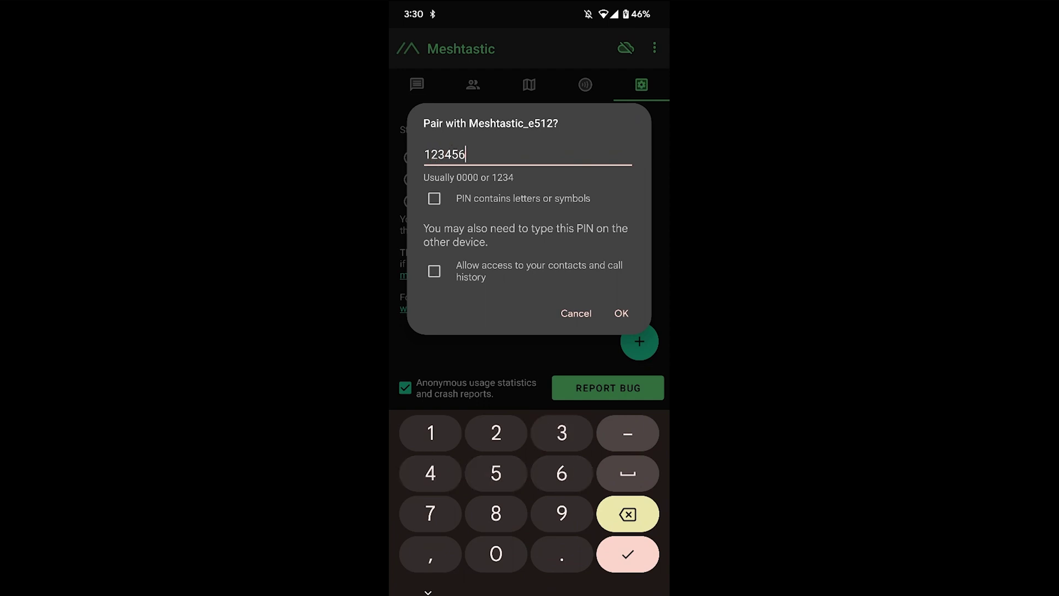
key(Return)
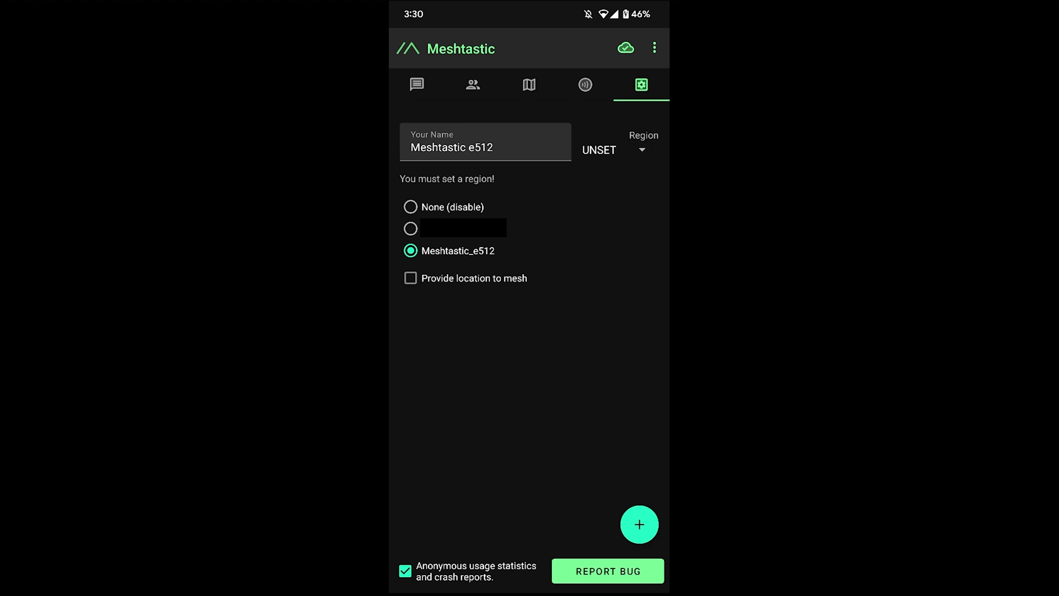
- Set the radio's region to US in the Region dropdown list
click(612, 149)
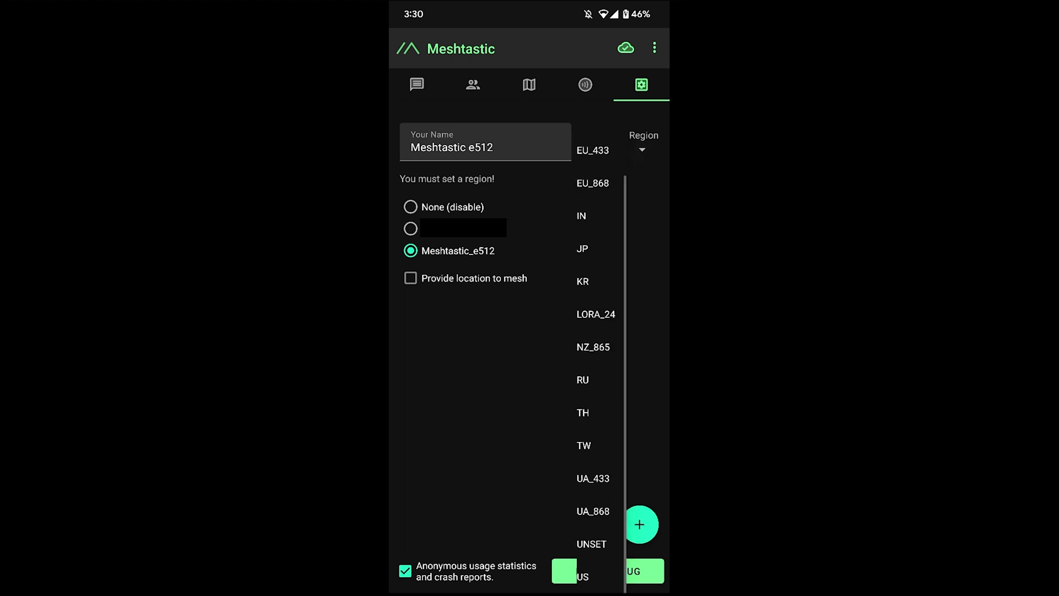
scroll(595, 353, up, 2)
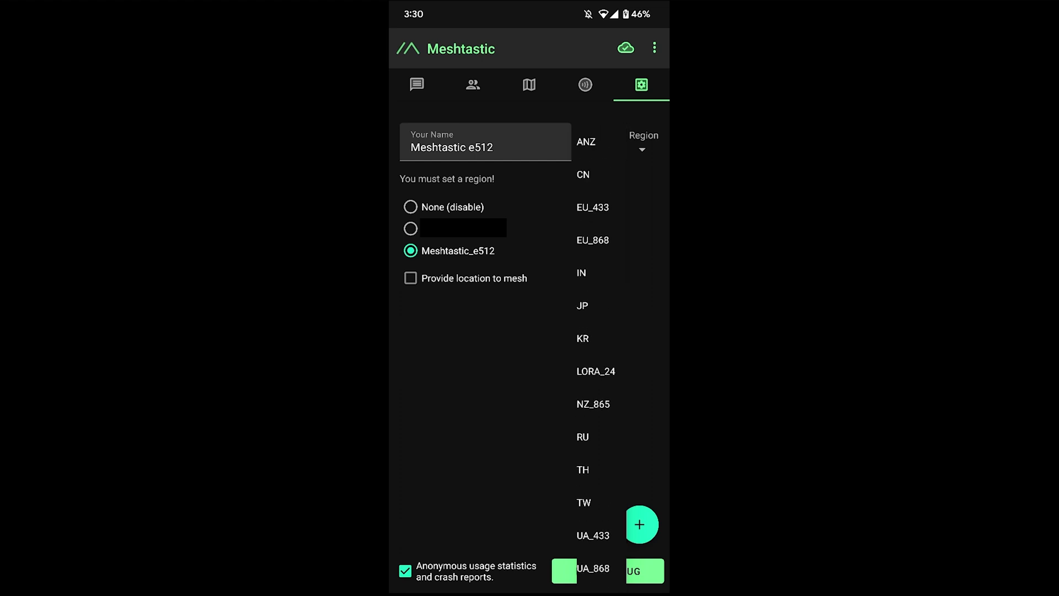
scroll(595, 353, down, 2)
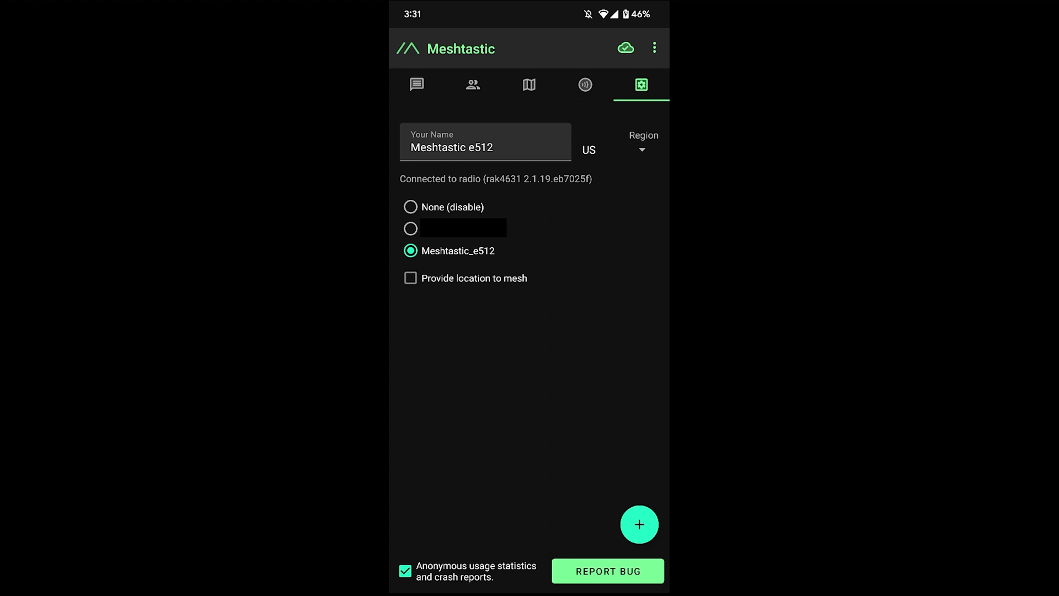
- Replace the node name Meshtastic e512 with KevBASE in the Your Name field
click(485, 147)
key(BackSpace)
key(BackSpace)
key(BackSpace)
key(BackSpace)
key(BackSpace)
key(BackSpace)
key(BackSpace)
key(BackSpace)
key(BackSpace)
key(BackSpace)
key(BackSpace)
key(BackSpace)
key(BackSpace)
key(BackSpace)
key(BackSpace)
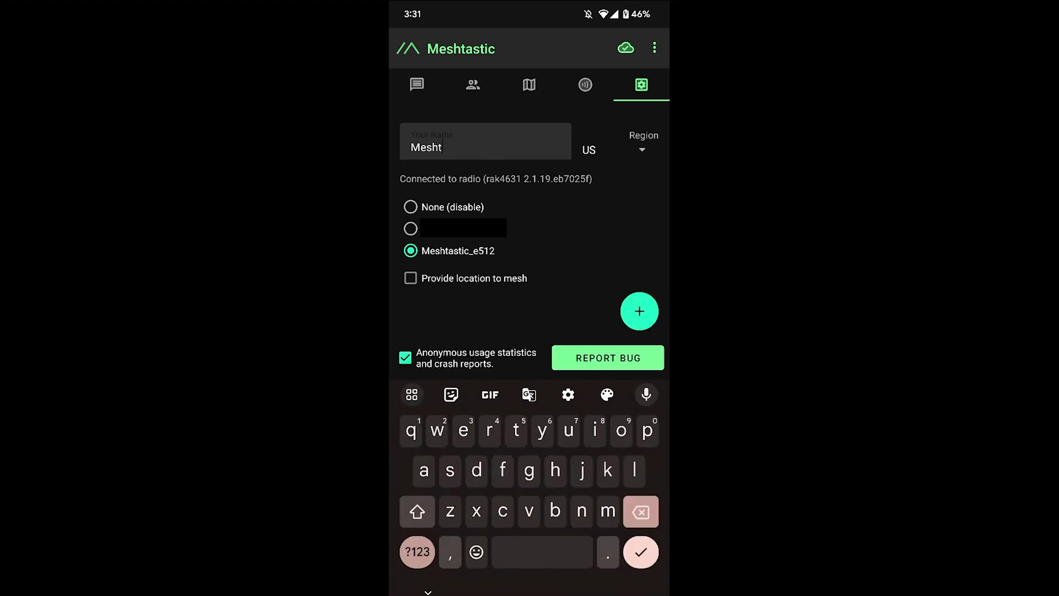
text(K)
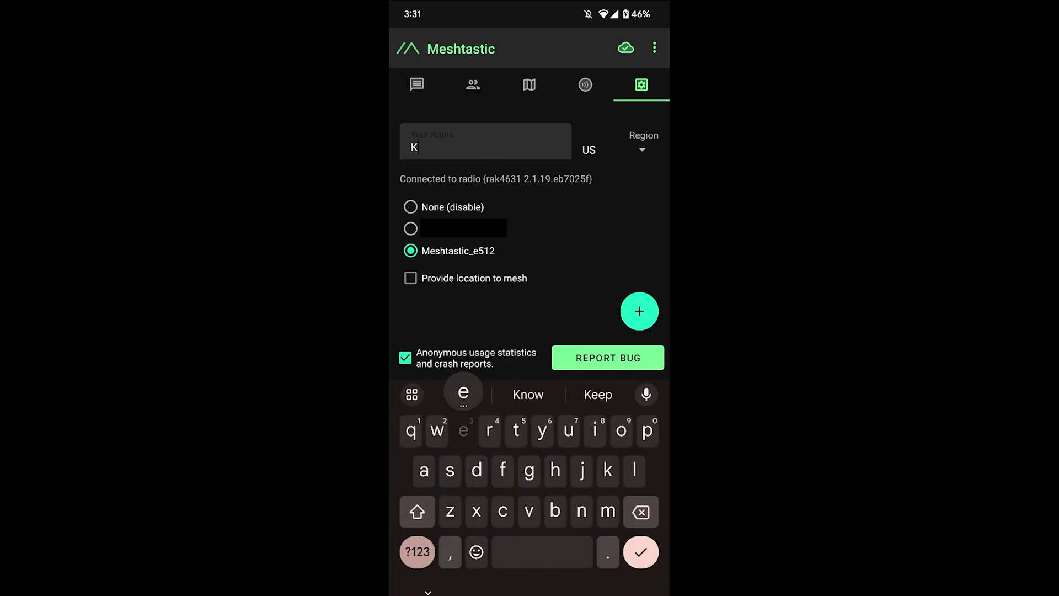
text(evB)
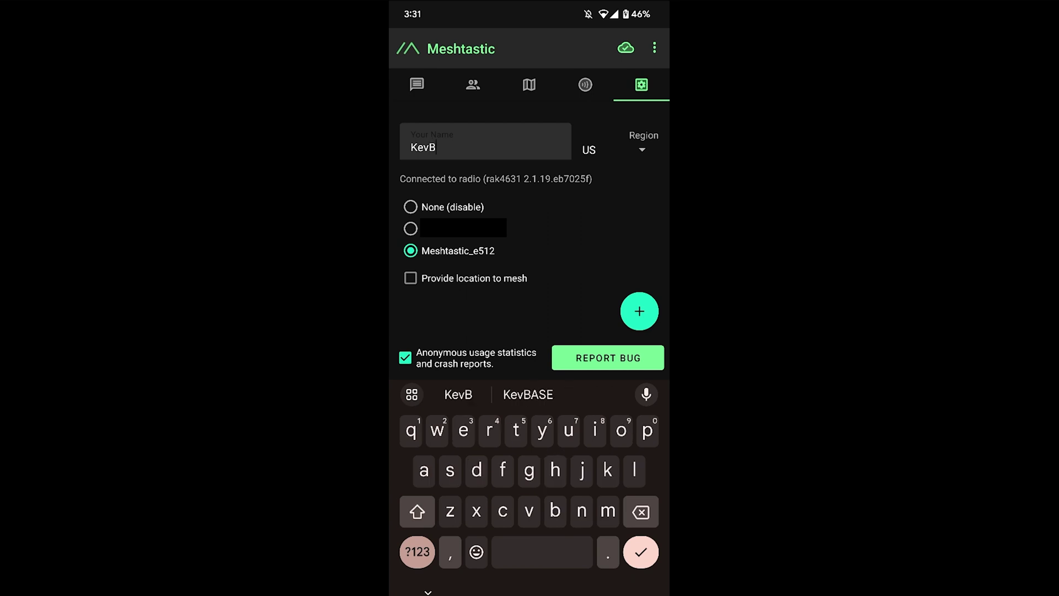
text(as)
click(528, 394)
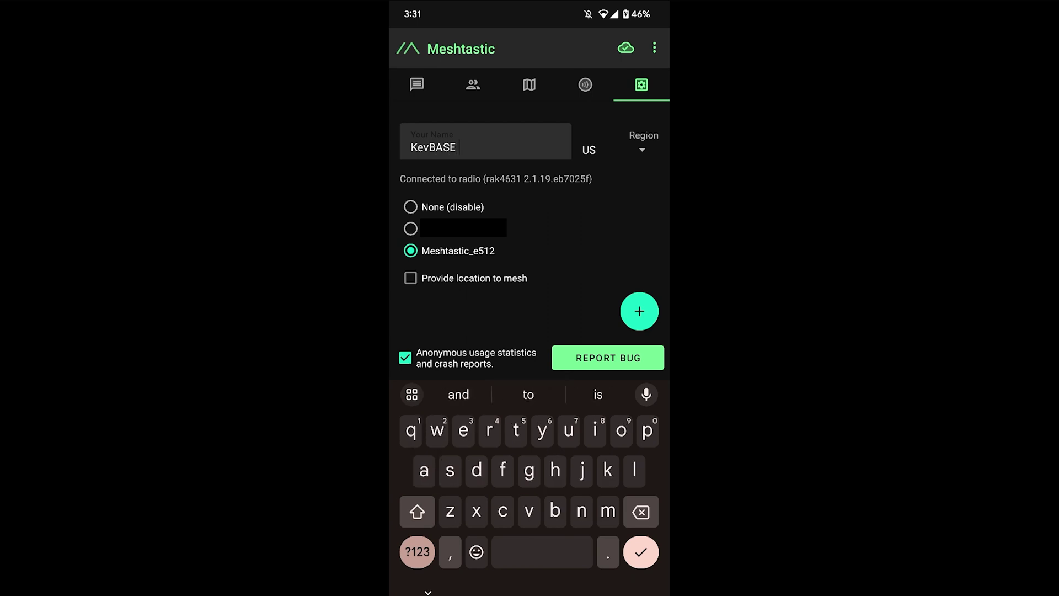
key(Return)
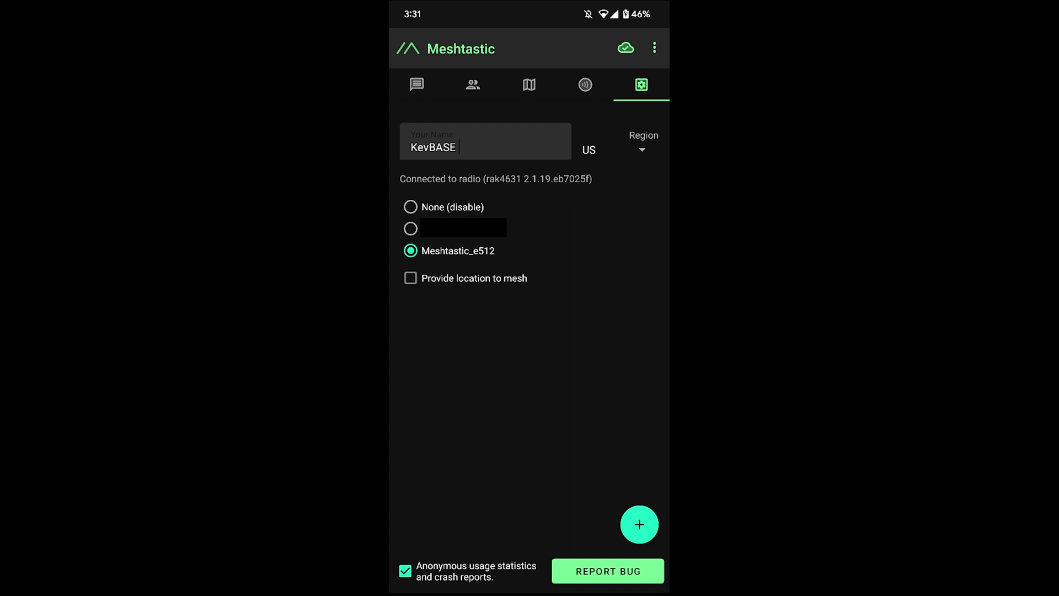
click(654, 48)
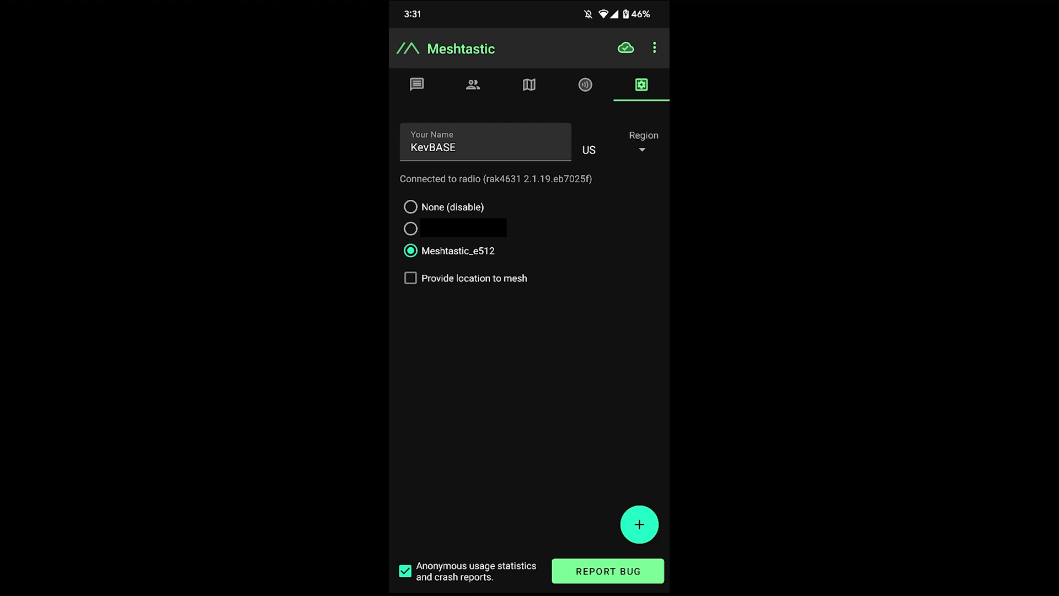
- Turn on SX126X RX boosted gain in the LoRa radio configuration, then return to the list
click(655, 47)
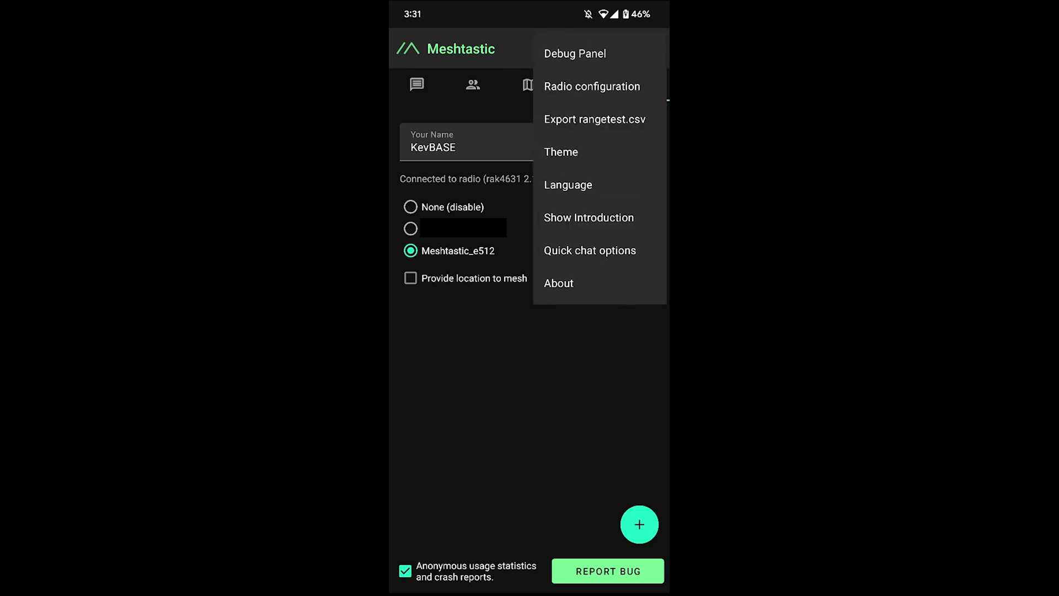
key(Escape)
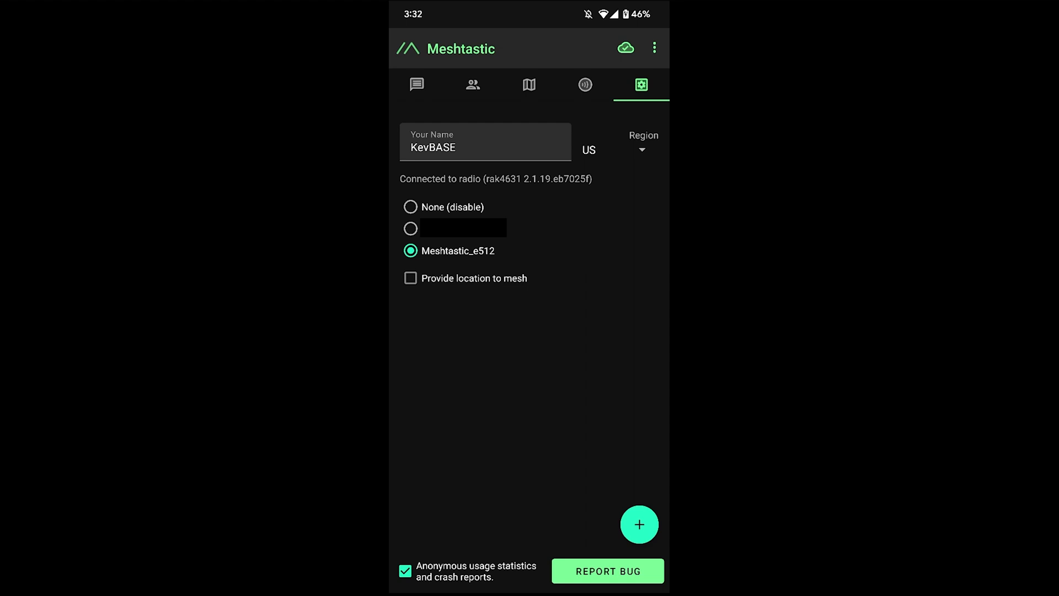
click(655, 47)
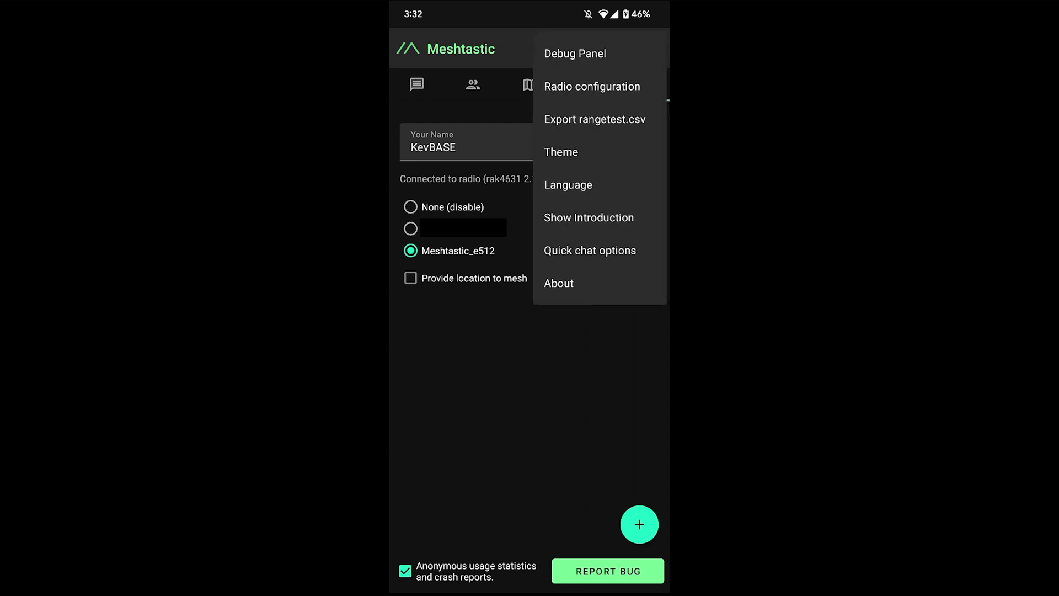
click(592, 86)
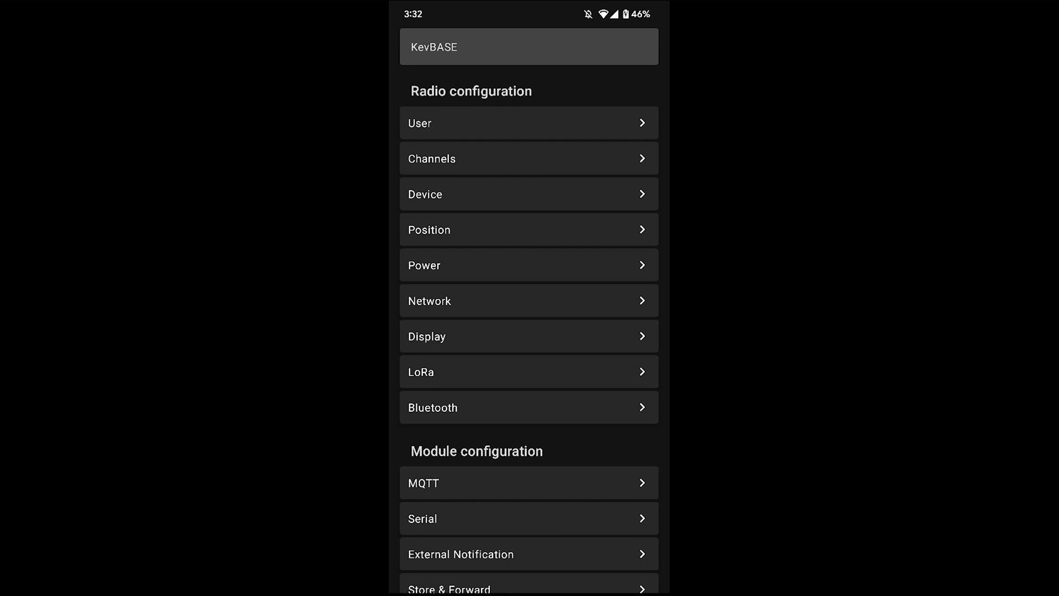
click(421, 372)
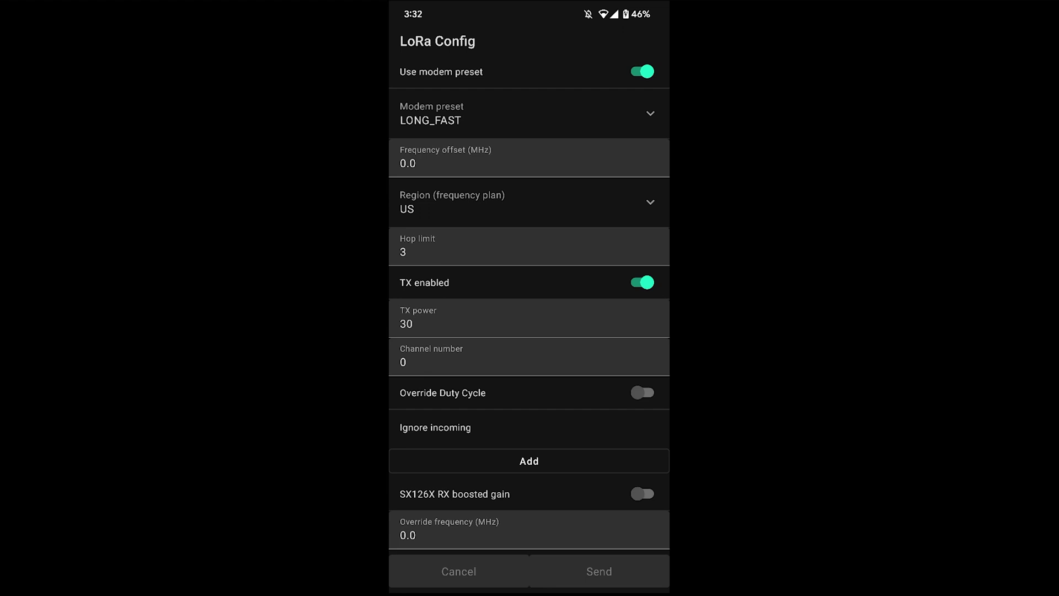
click(642, 493)
key(Escape)
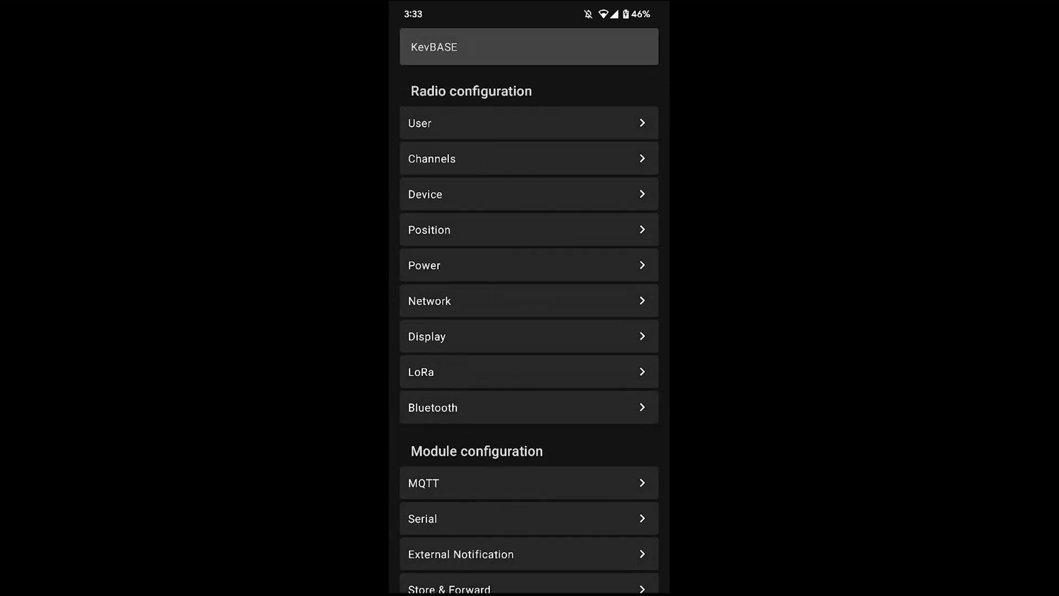
- Review the KevBASE radio configuration list, then return to the main settings page
key(Escape)
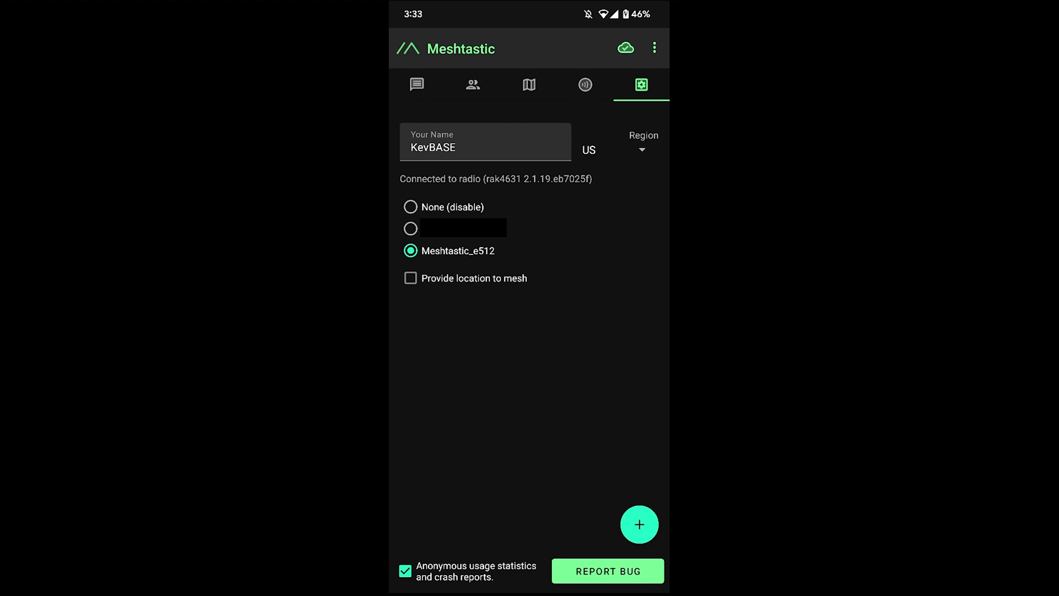
click(654, 48)
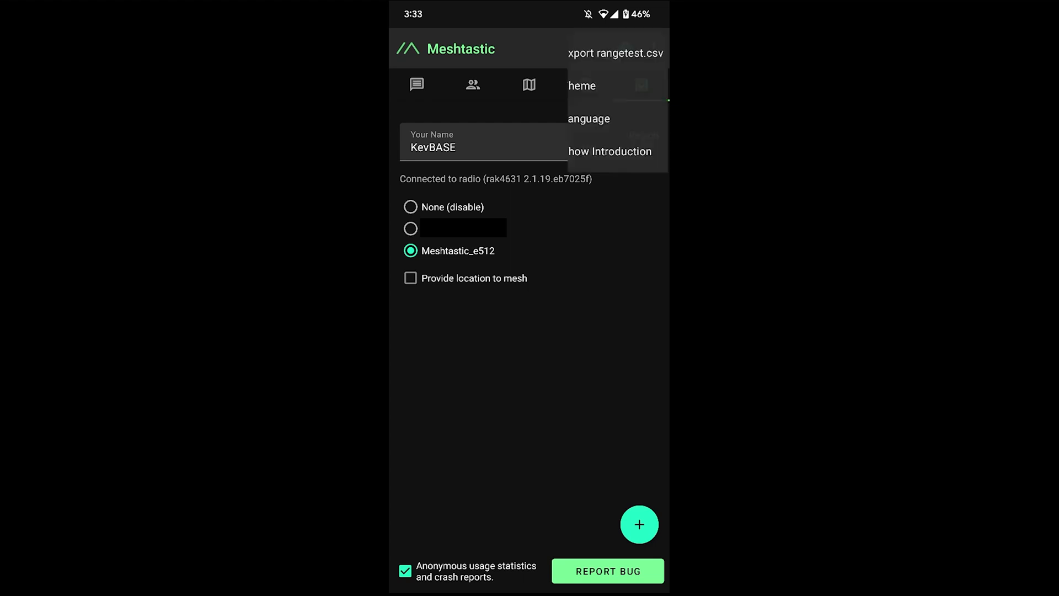
click(592, 86)
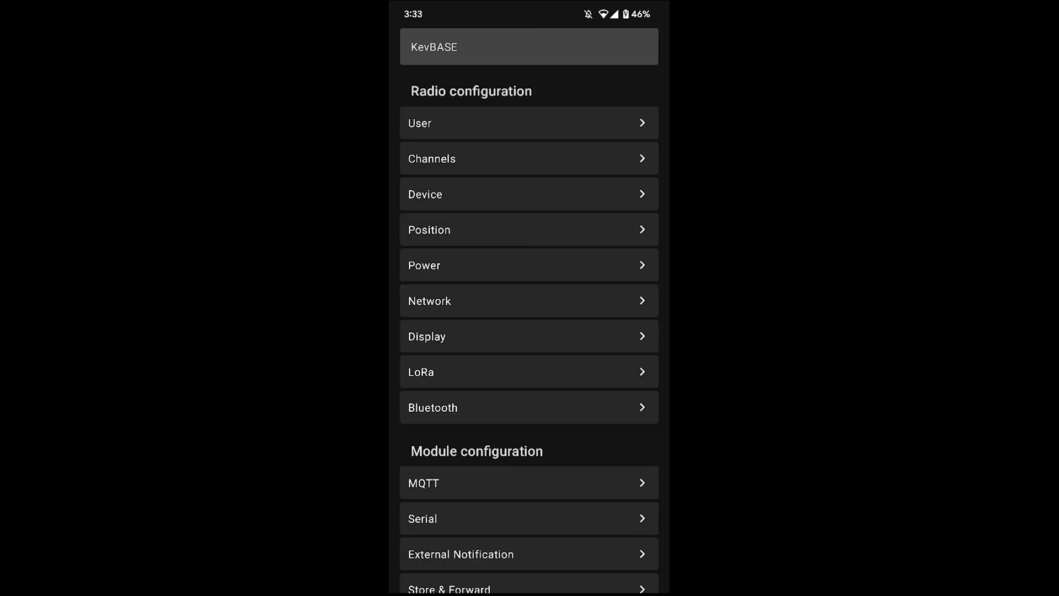
scroll(529, 328, down, 5)
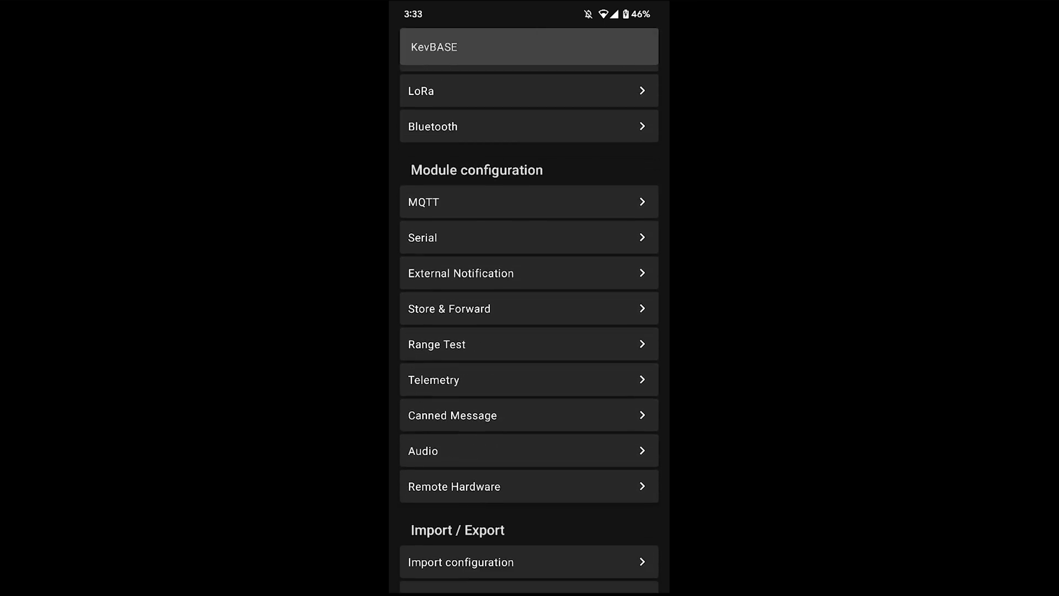
scroll(530, 328, down, 3)
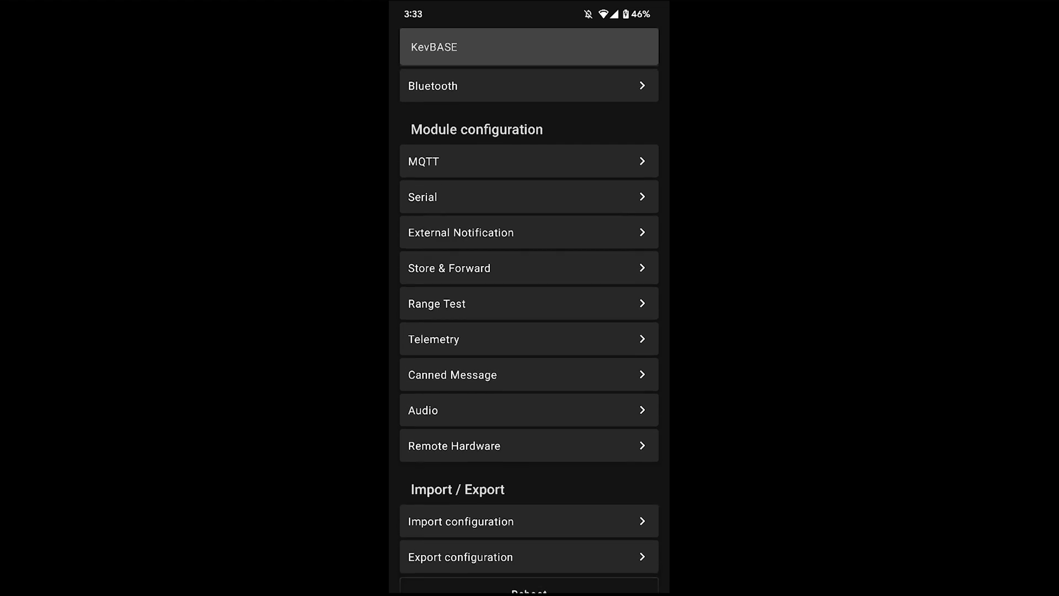
scroll(529, 328, up, 3)
scroll(529, 328, up, 5)
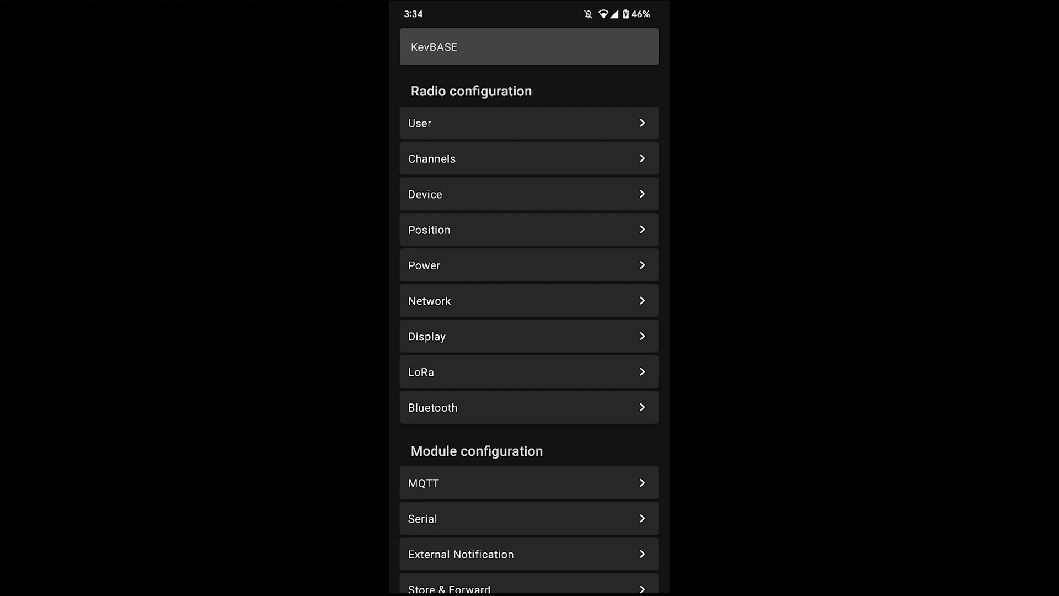
key(Escape)
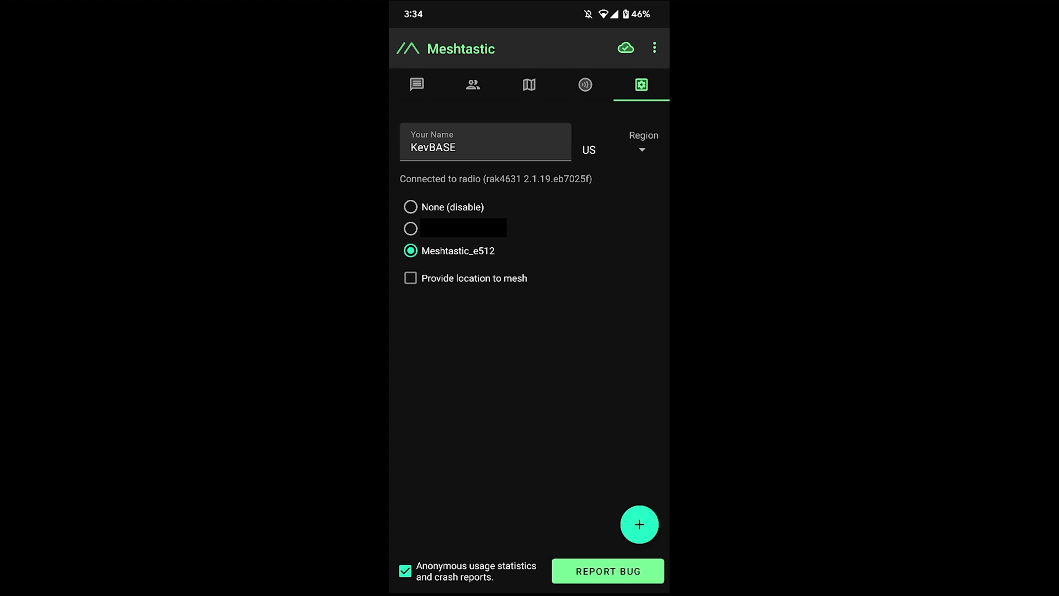
click(585, 84)
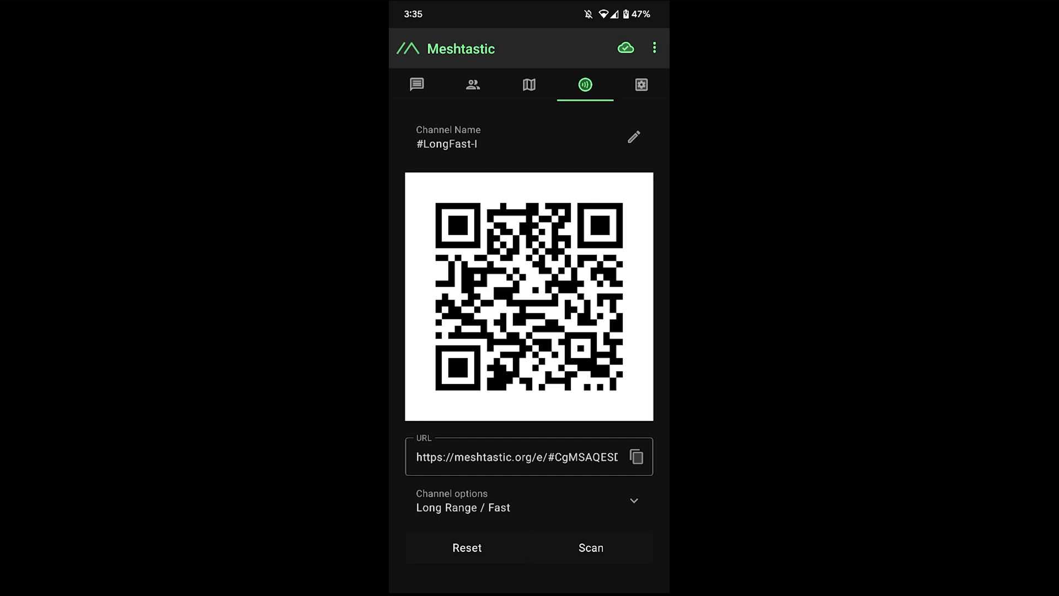
click(634, 136)
click(459, 161)
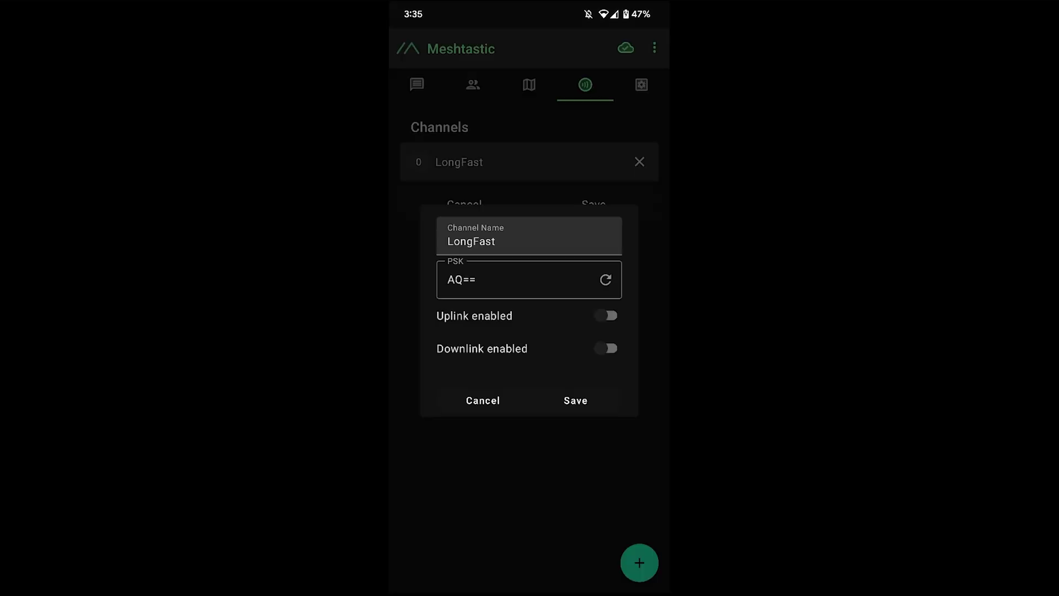
click(529, 241)
key(BackSpace)
key(BackSpace)
key(BackSpace)
key(BackSpace)
key(BackSpace)
key(BackSpace)
key(BackSpace)
key(BackSpace)
text(test)
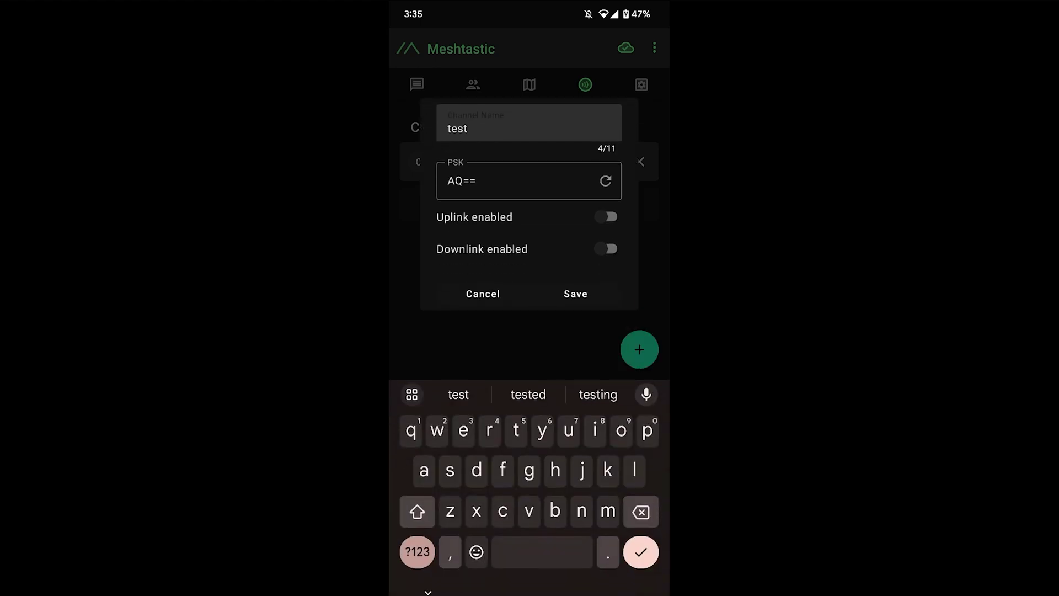
click(575, 293)
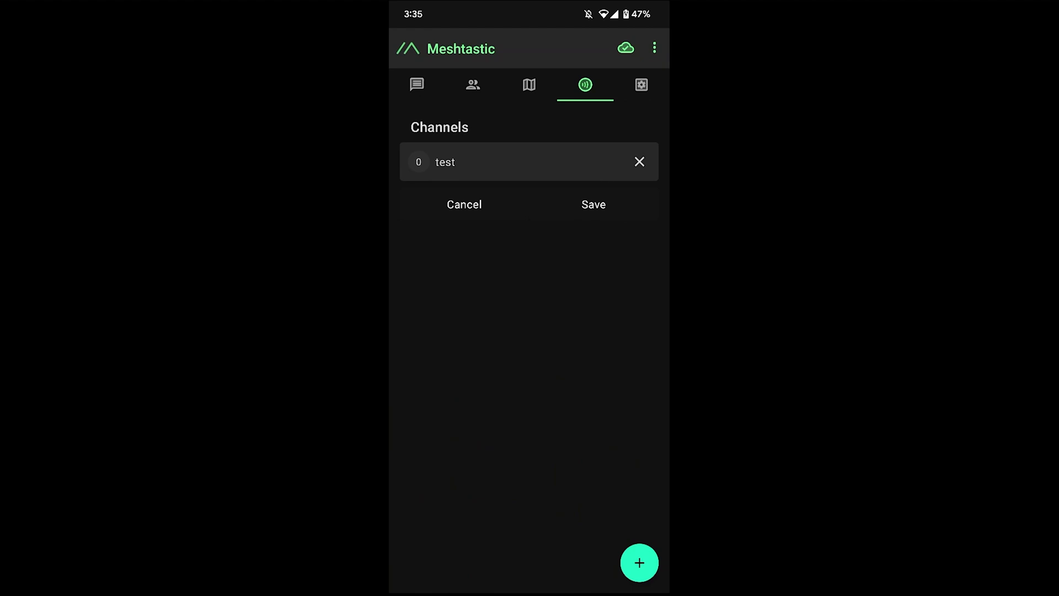
click(464, 204)
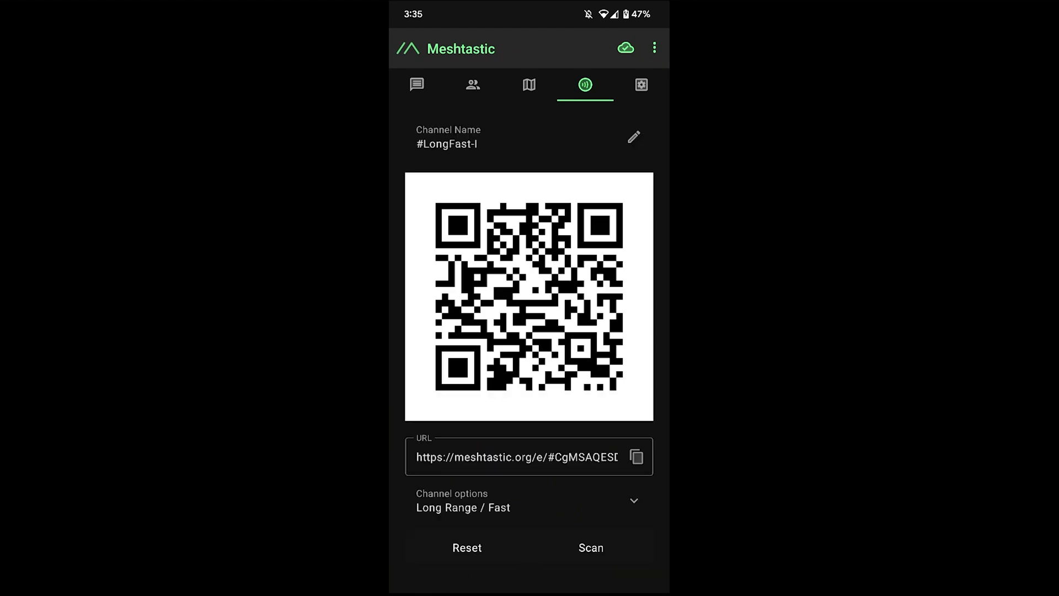